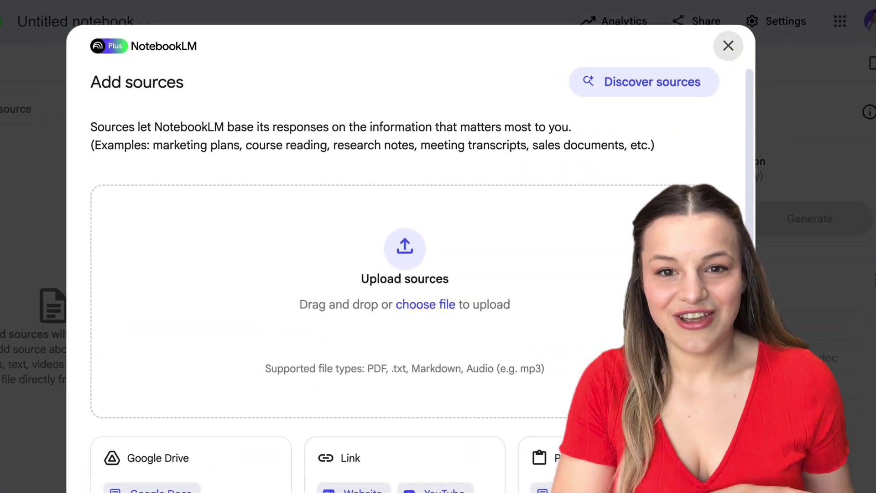
# Discover sources for 'Google Ads Youtube Tutorial' and import the nine YouTube results.
pyautogui.click(694, 83)
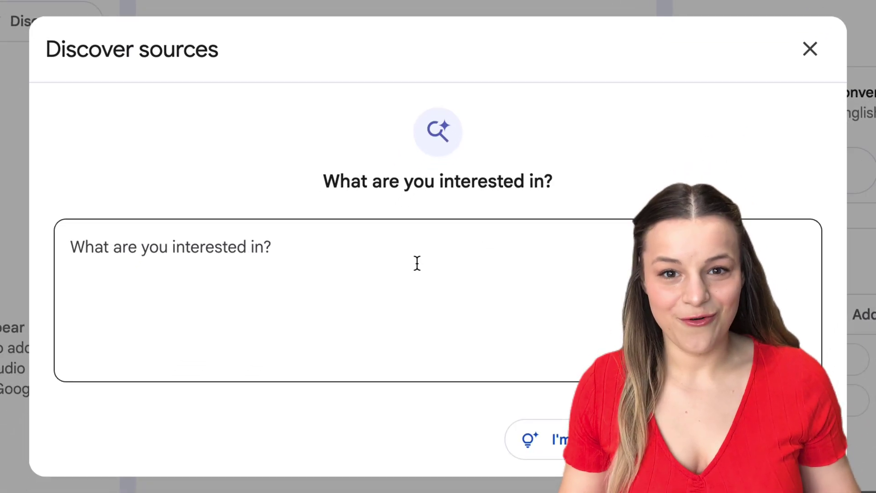
pyautogui.write('Google Ads Youtube ')
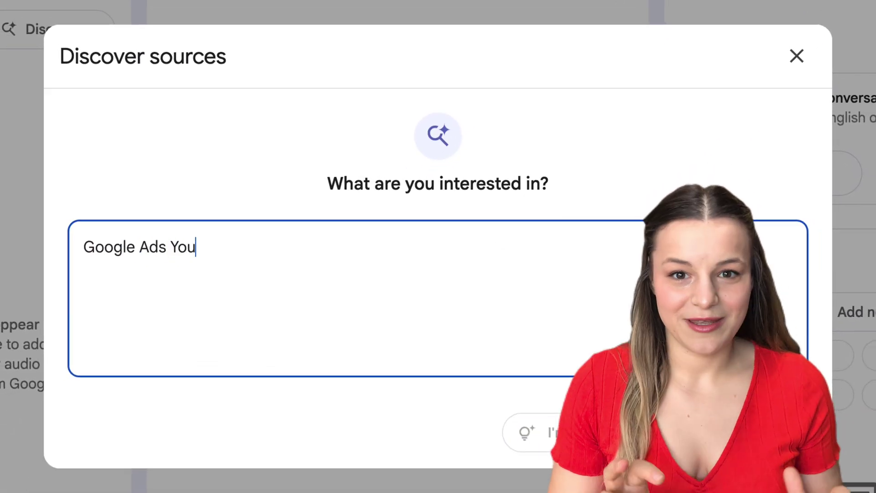
pyautogui.write('Tutorial...')
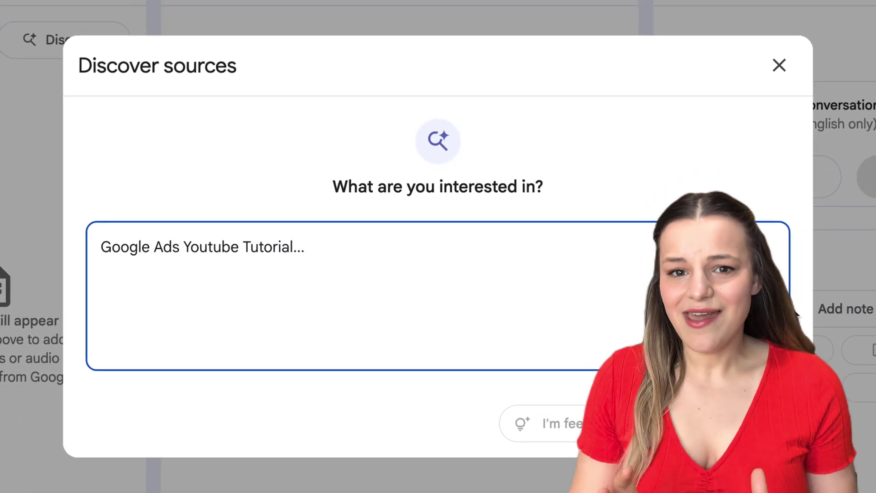
pyautogui.press('Return')
pyautogui.scroll(-5, 411, 256)
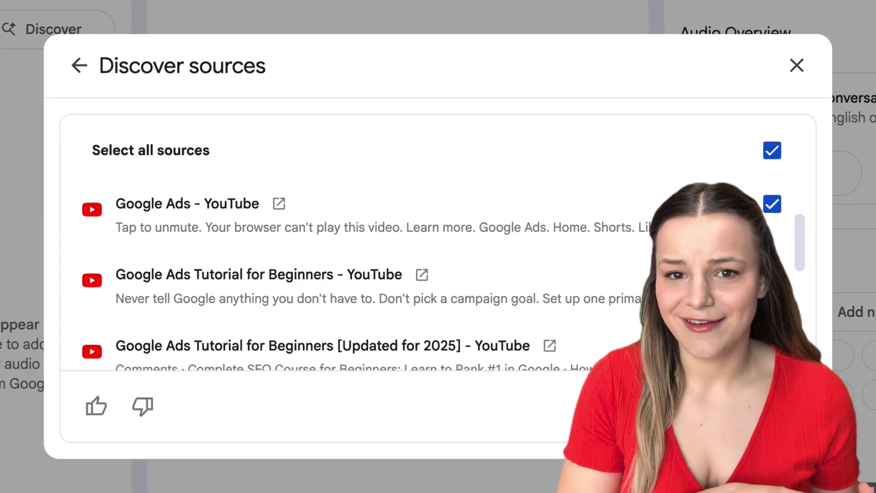
pyautogui.scroll(-5, 410, 256)
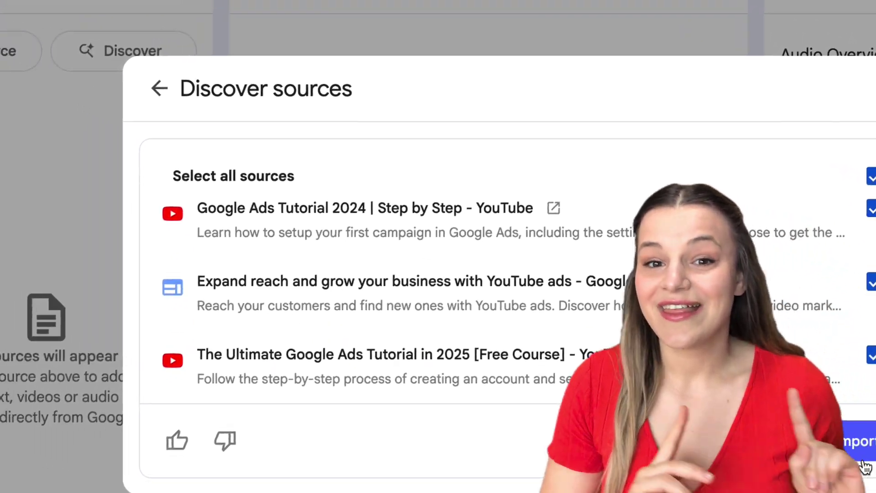
pyautogui.click(863, 462)
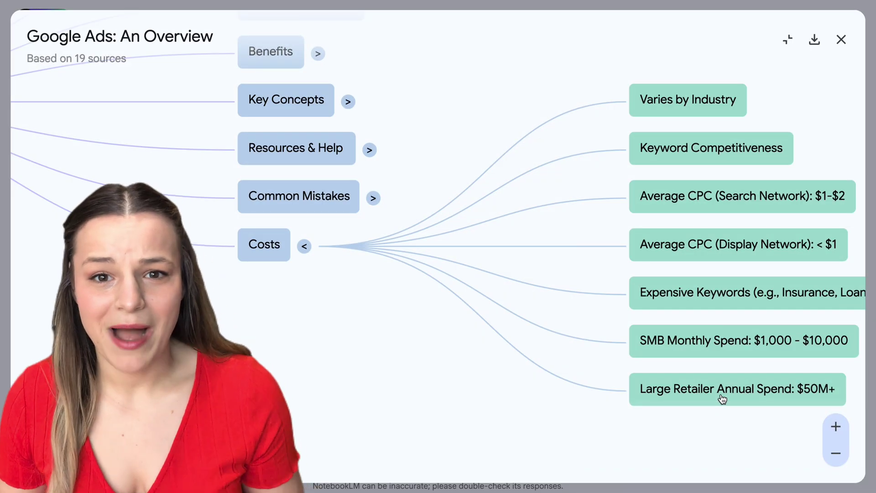
# Ask the chat about Large Retailer Annual Spend, focusing on 2025's best strategies, then open Share.
pyautogui.click(722, 398)
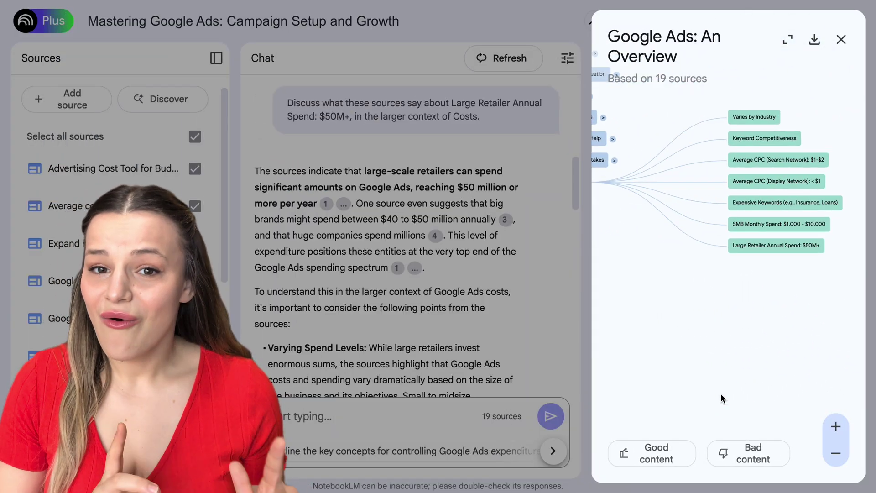
pyautogui.write('Focus on the best ')
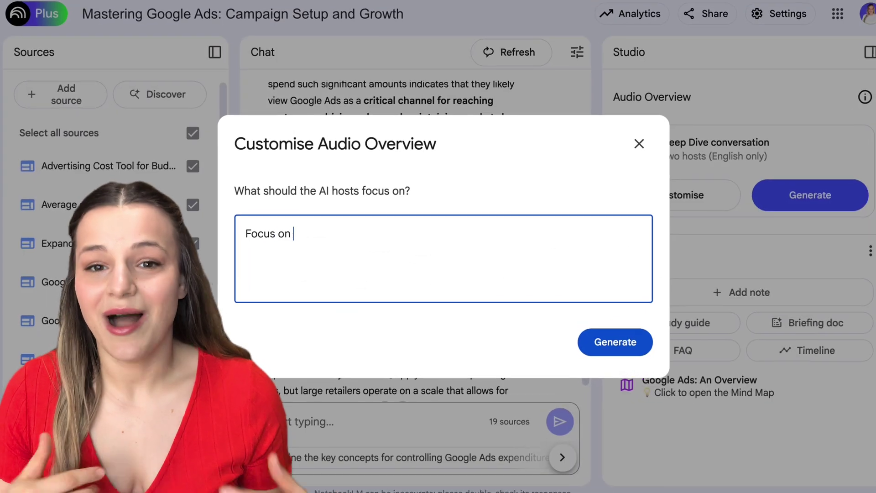
pyautogui.write('strategies in 2025...')
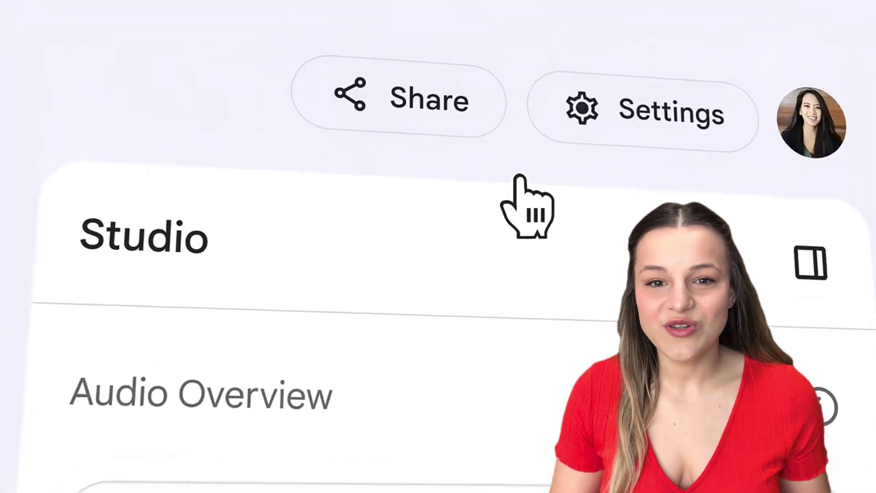
pyautogui.click(445, 122)
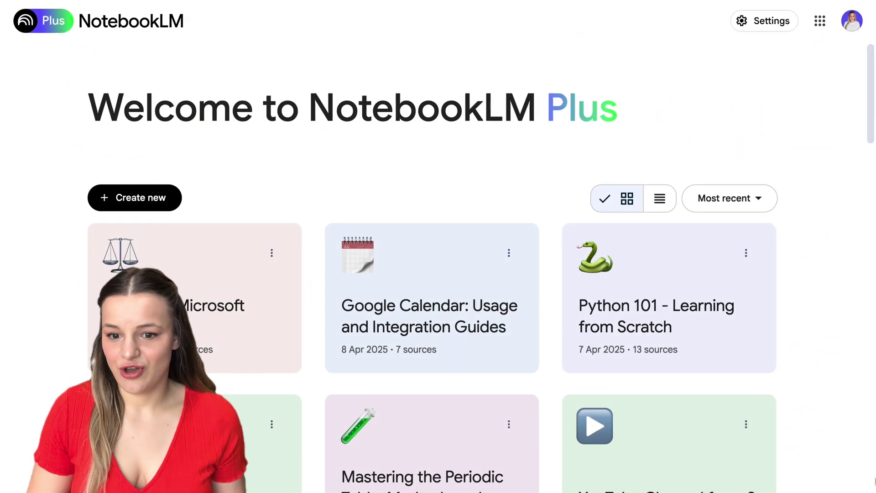
pyautogui.scroll(-2, 439, 274)
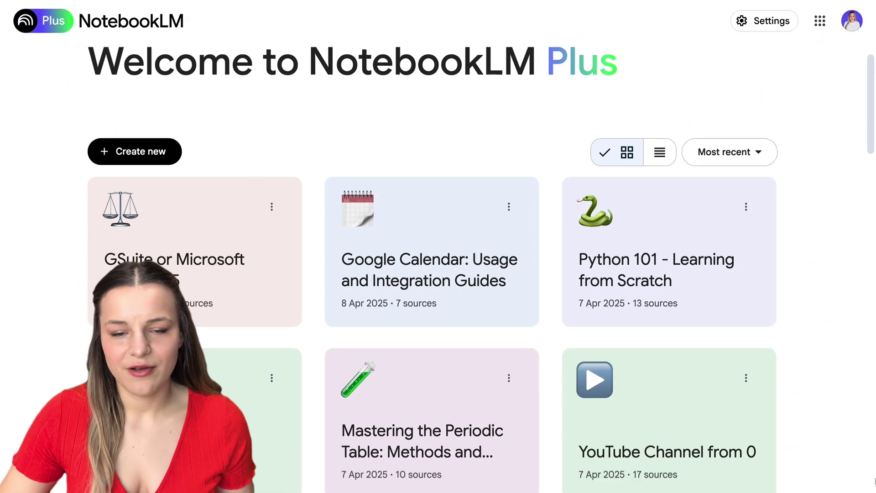
pyautogui.scroll(-1, 439, 274)
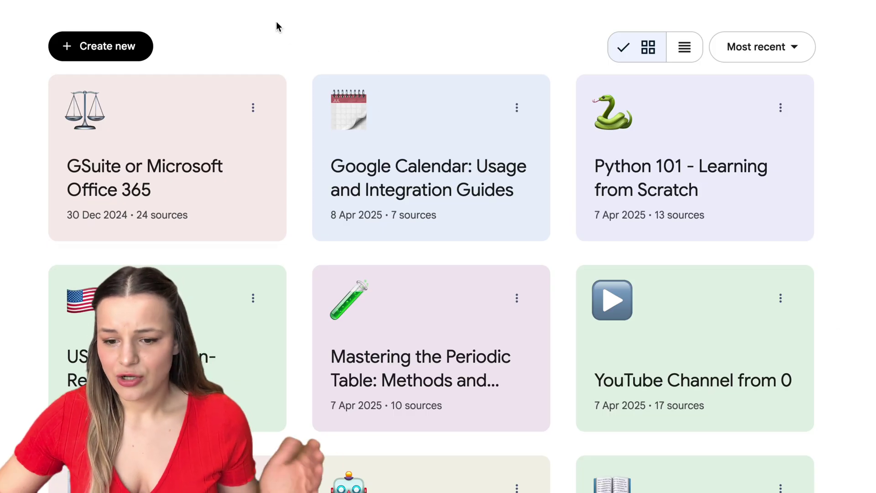
# Create a new notebook and preview the Website and YouTube source options in Add sources.
pyautogui.click(142, 51)
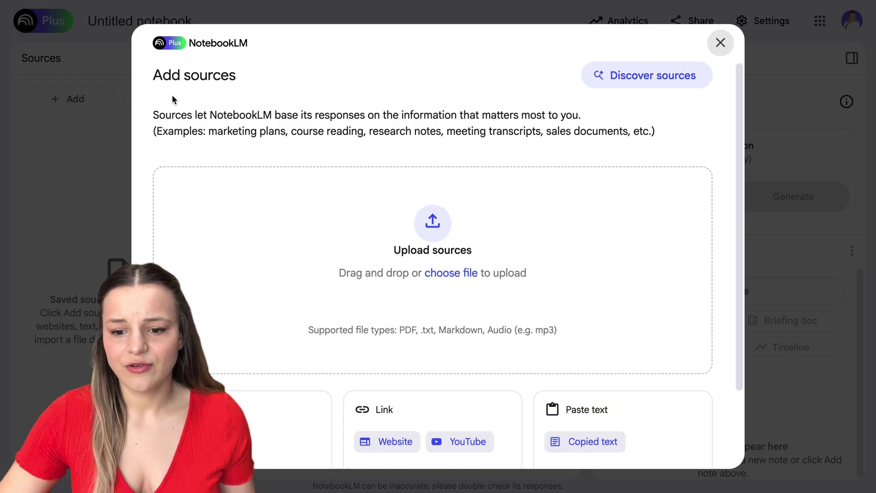
pyautogui.scroll(-2, 234, 257)
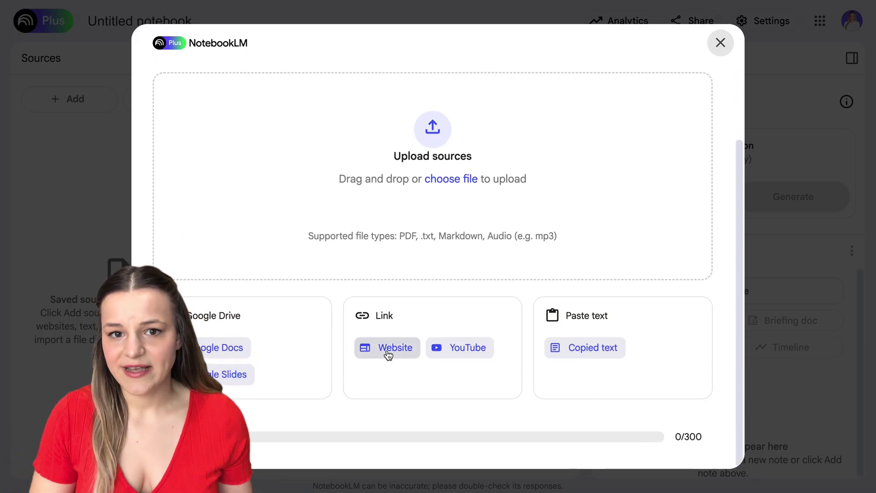
pyautogui.click(388, 352)
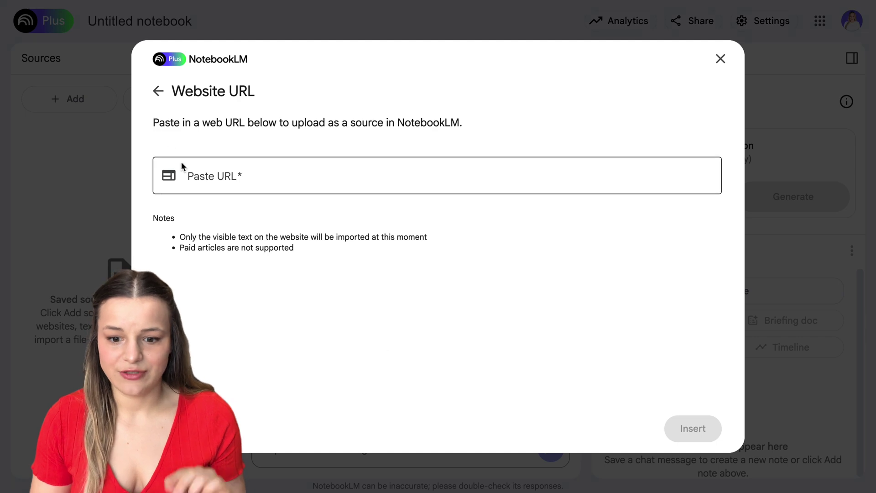
pyautogui.click(157, 93)
pyautogui.scroll(-3, 243, 238)
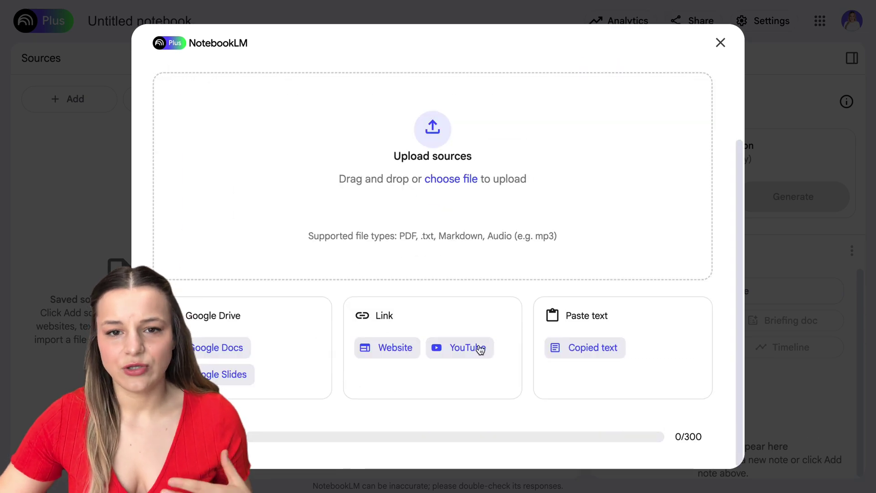
pyautogui.click(483, 355)
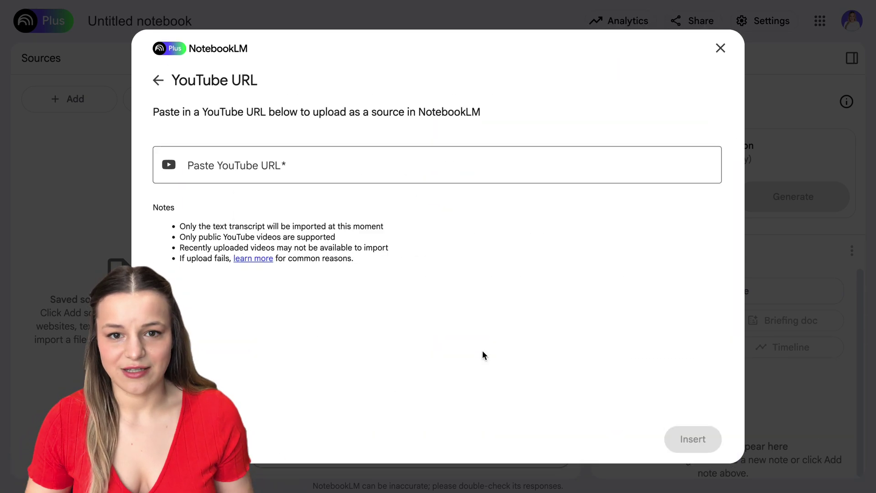
pyautogui.click(158, 80)
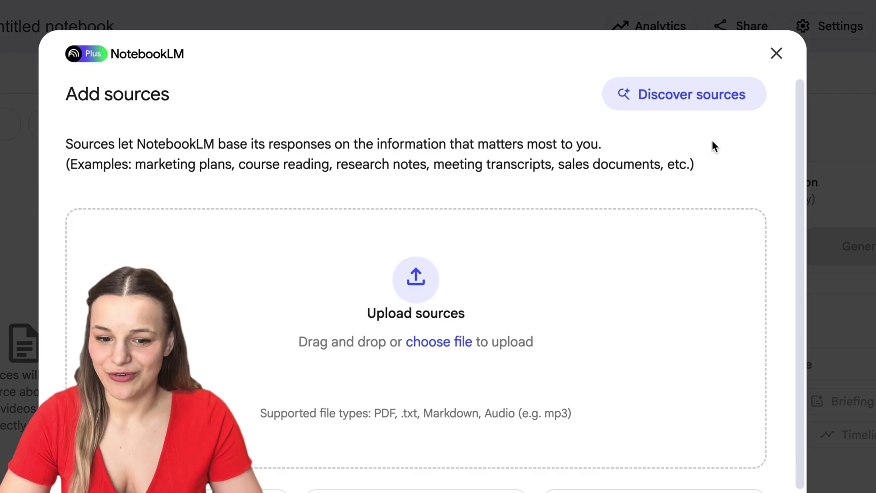
# Try Discover's 'I'm feeling curious' random-topic results, then return to the topic prompt.
pyautogui.click(743, 103)
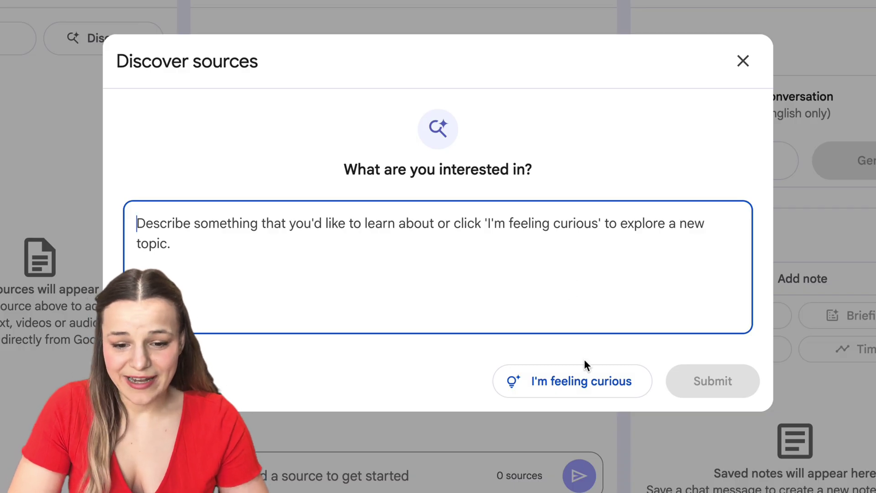
pyautogui.click(588, 388)
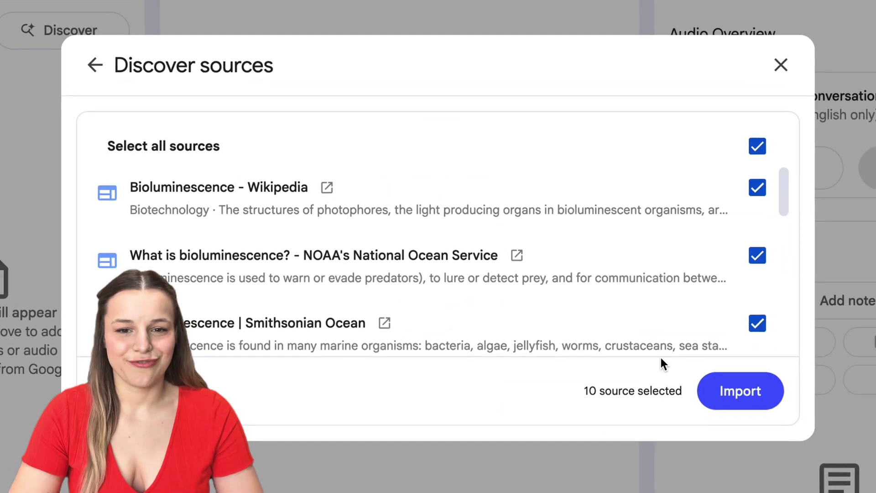
pyautogui.scroll(-1, 657, 333)
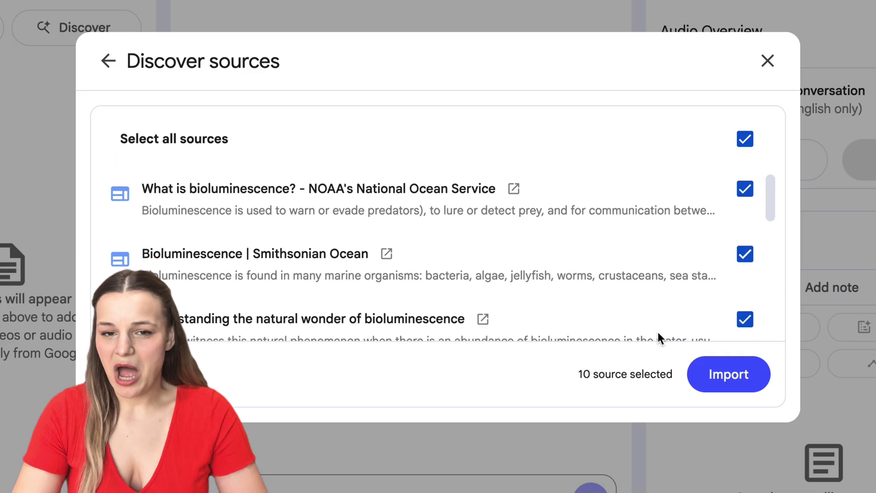
pyautogui.scroll(-2, 659, 332)
pyautogui.click(108, 61)
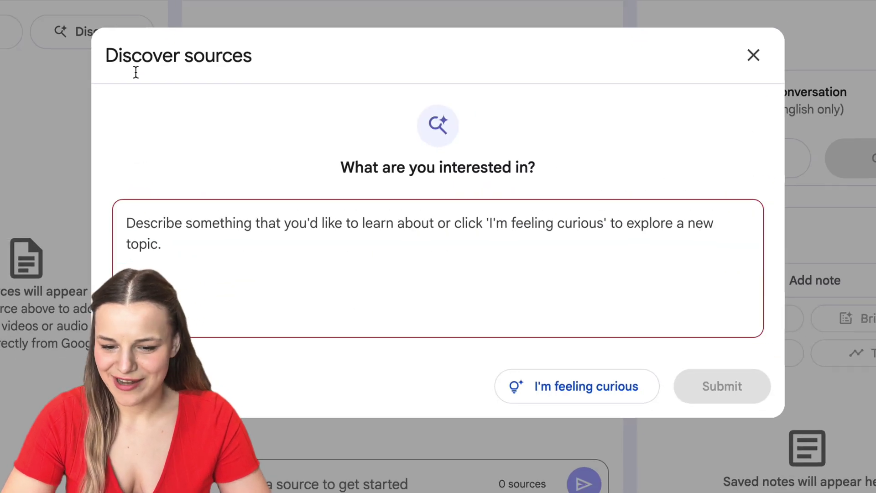
# Search Discover for 'Google Ads Strategy 2025' and review the 10 selected sources.
pyautogui.click(175, 233)
pyautogui.write('Google Ads Strategy 2025....')
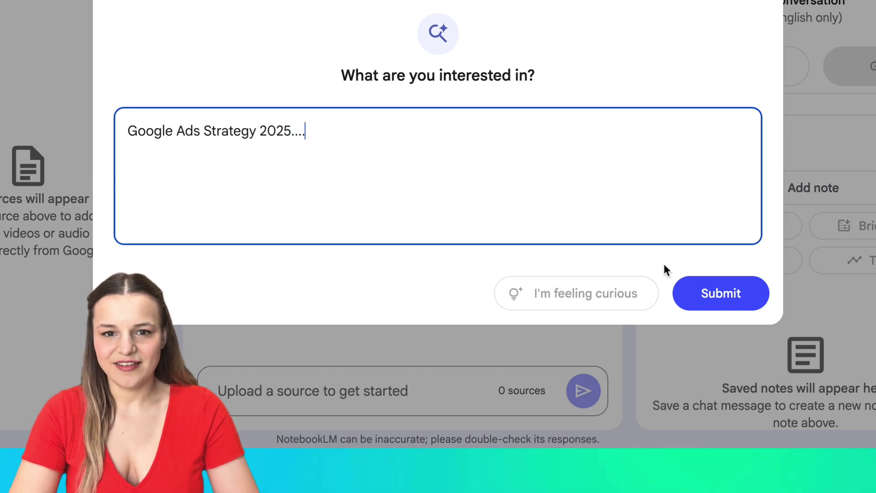
pyautogui.click(685, 294)
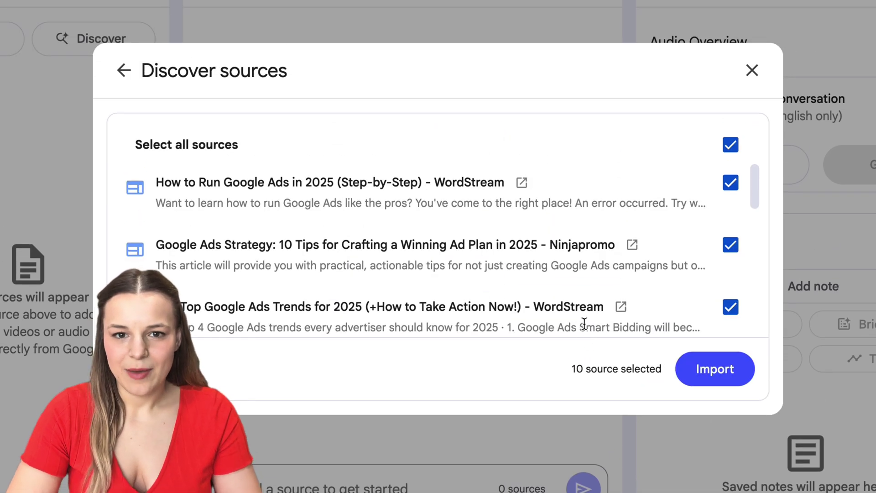
pyautogui.scroll(-10, 597, 297)
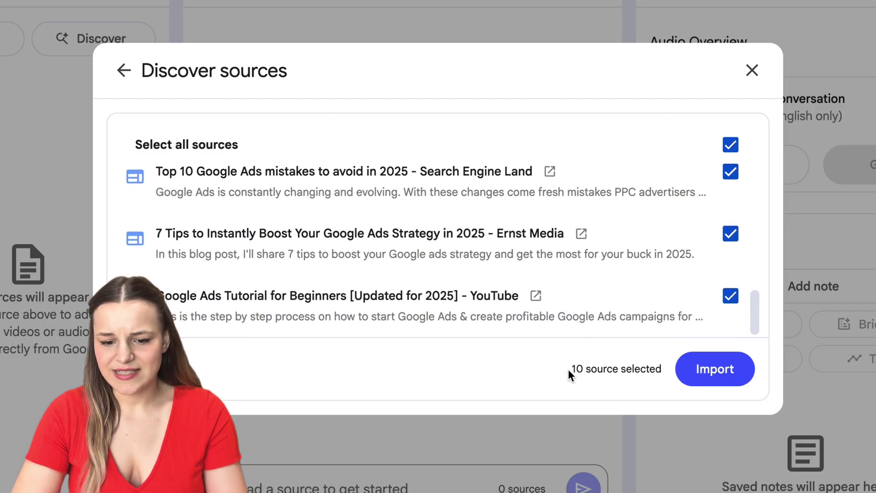
pyautogui.moveTo(568, 369); pyautogui.dragTo(670, 365)
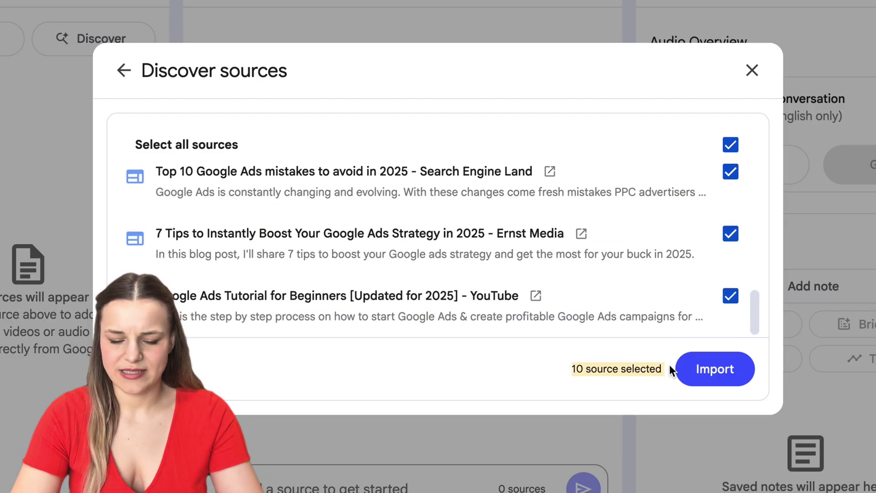
pyautogui.click(702, 369)
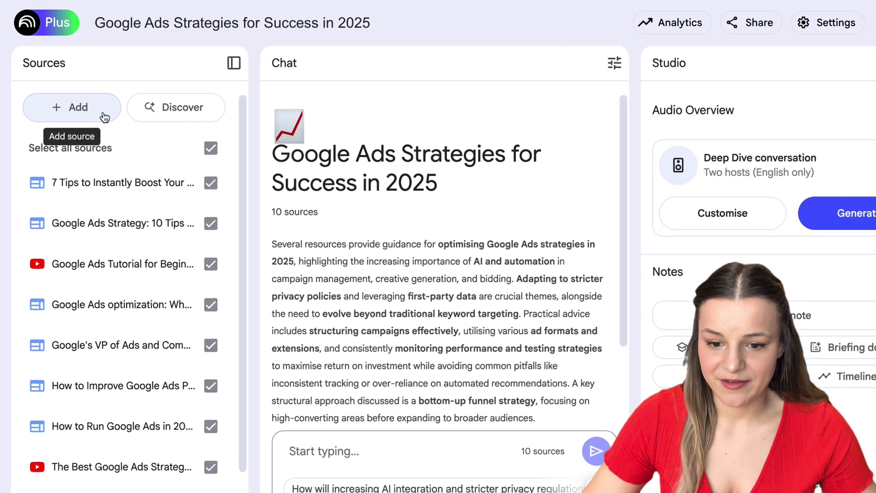
pyautogui.click(100, 106)
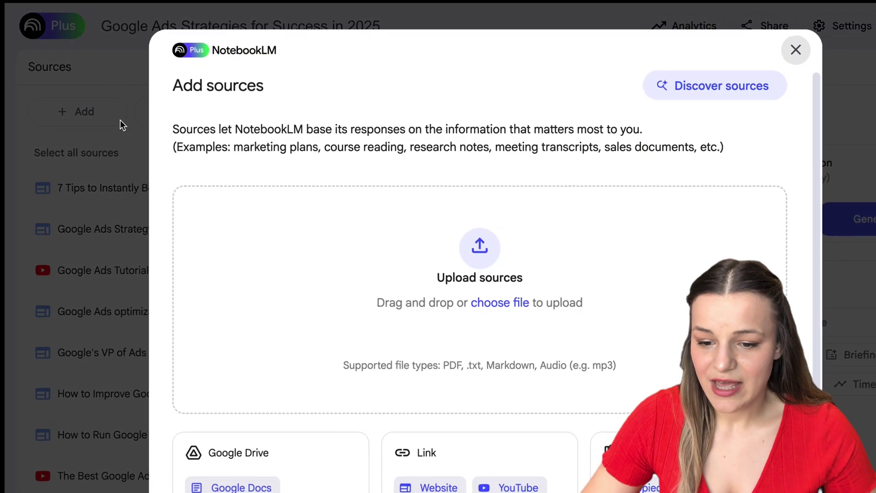
pyautogui.scroll(-3, 397, 316)
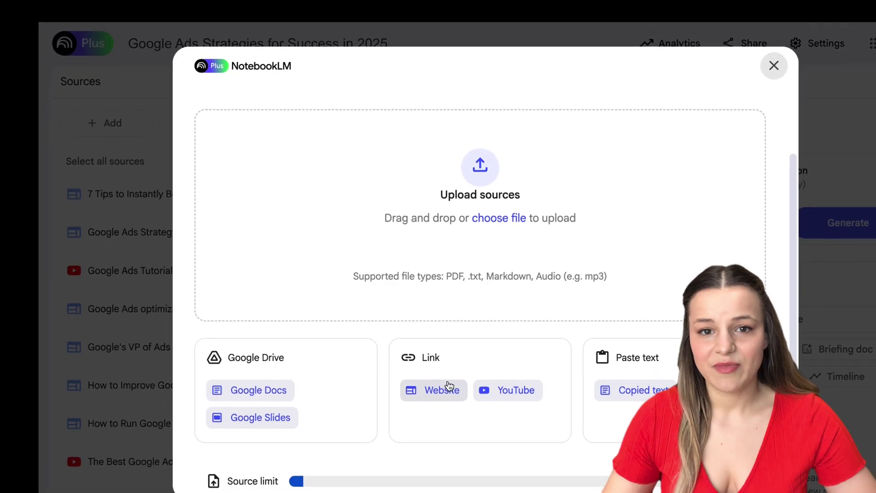
pyautogui.click(450, 385)
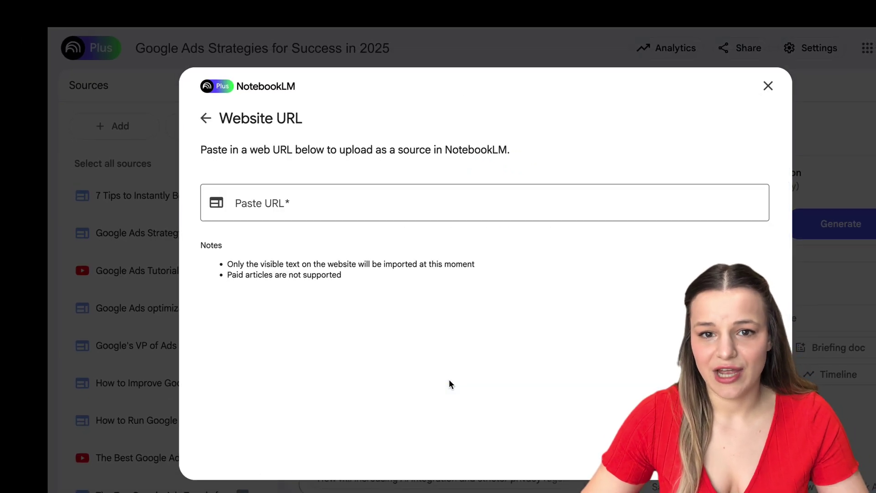
pyautogui.click(766, 96)
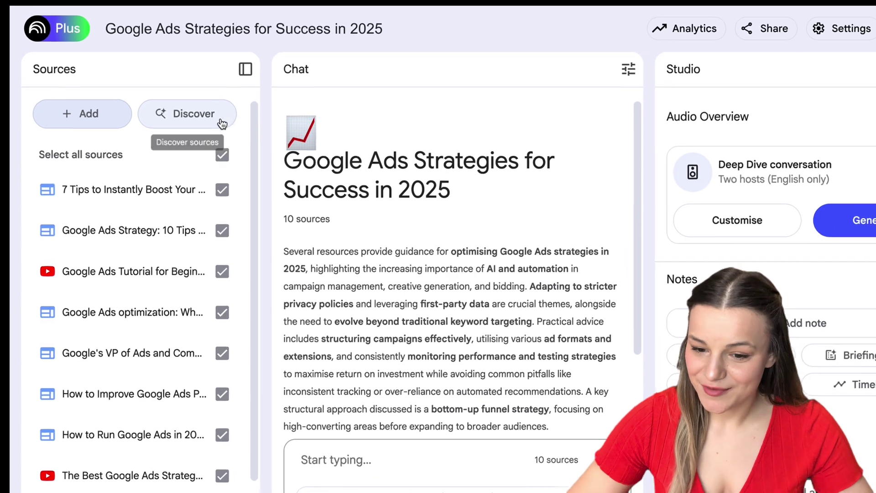
# Discover sources for 'Google Ads Pricing' and import all ten results.
pyautogui.click(222, 119)
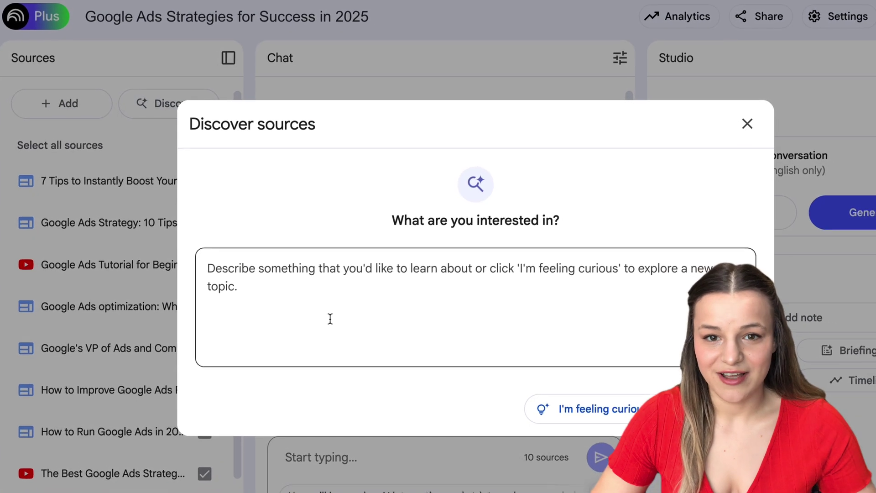
pyautogui.click(330, 318)
pyautogui.write('Google A')
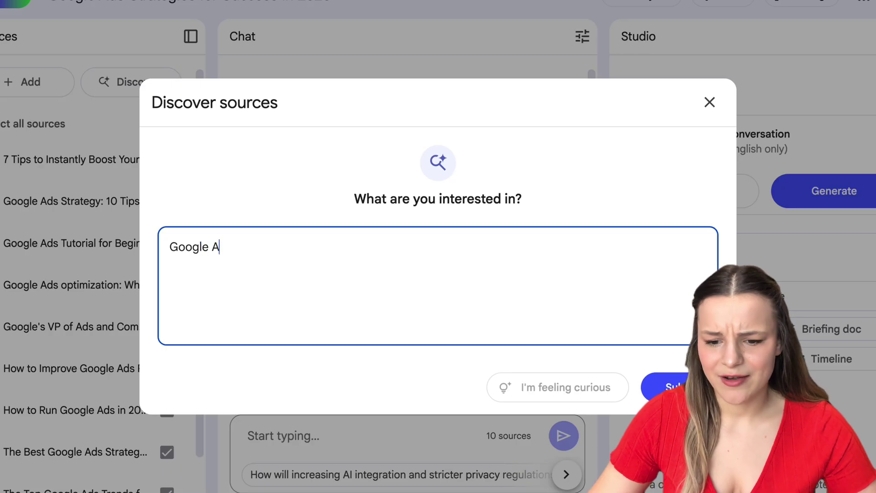
pyautogui.write('ds Pricing')
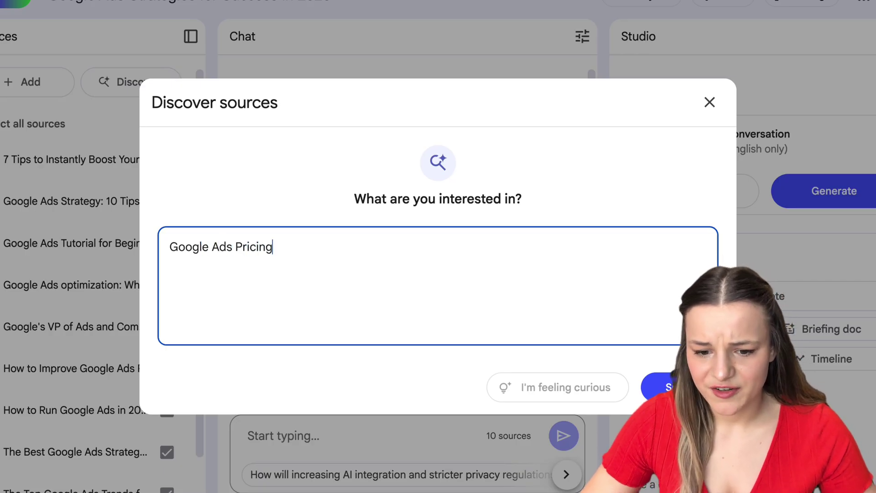
pyautogui.write('..')
pyautogui.press('Return')
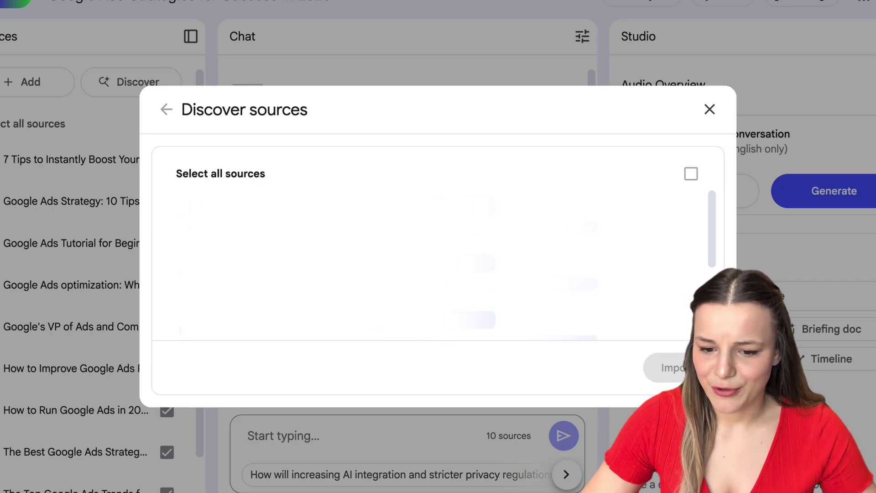
pyautogui.scroll(-5, 688, 283)
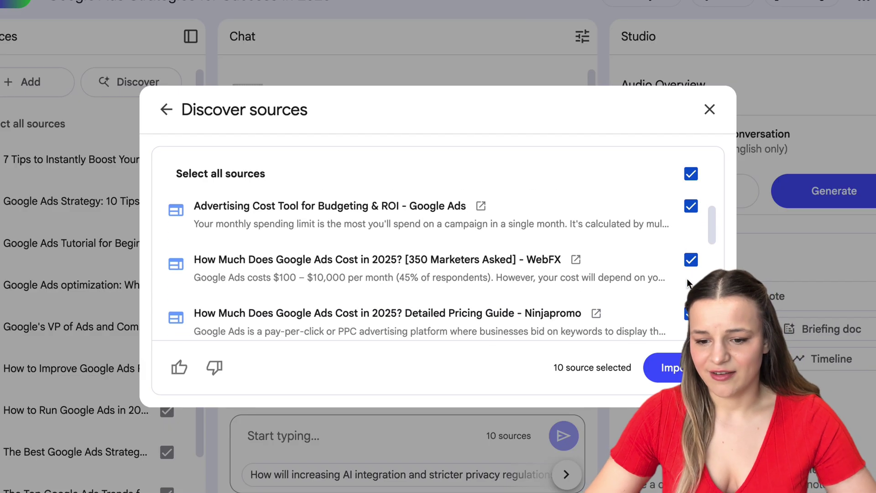
pyautogui.scroll(-4, 688, 283)
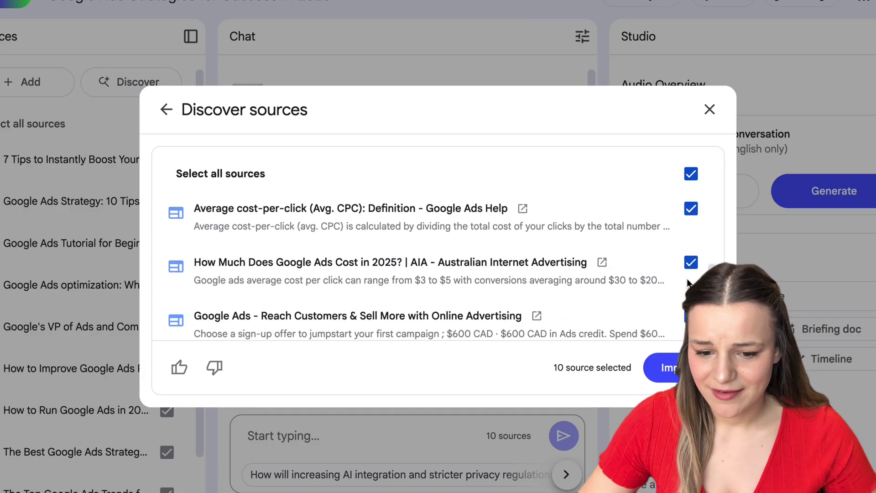
pyautogui.click(670, 365)
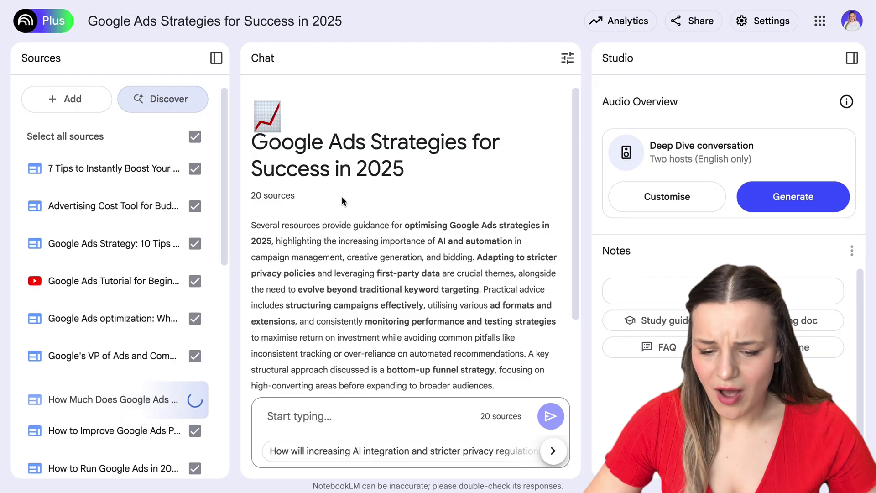
# Search Discover for 'Google Ads Tutorials for Beginners' to add beginner tutorial sources.
pyautogui.click(178, 103)
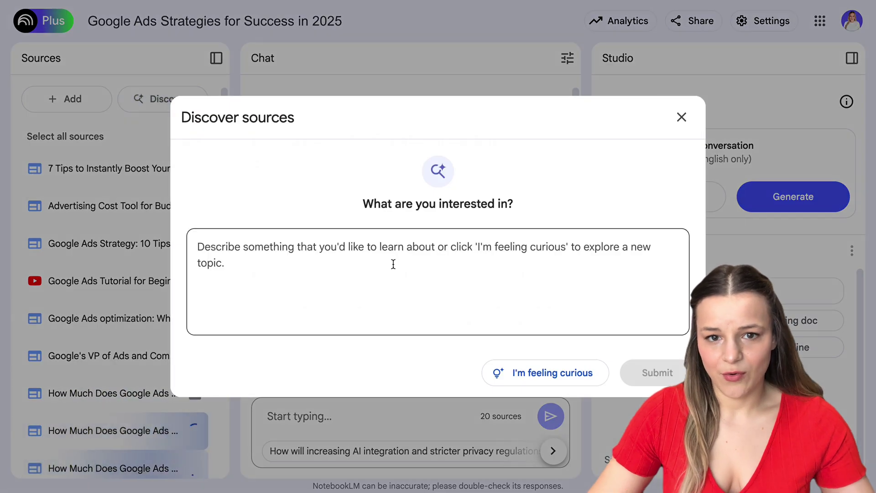
pyautogui.write('Google Ads Tutorial')
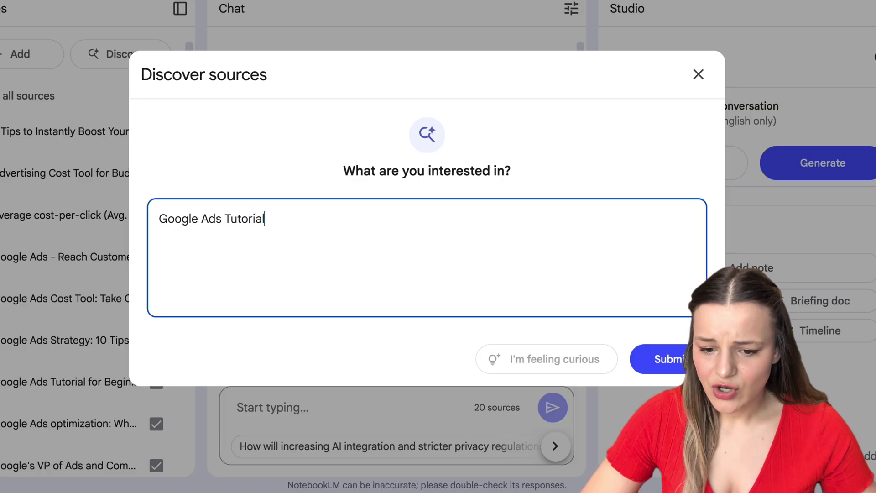
pyautogui.write('s for Beginners...')
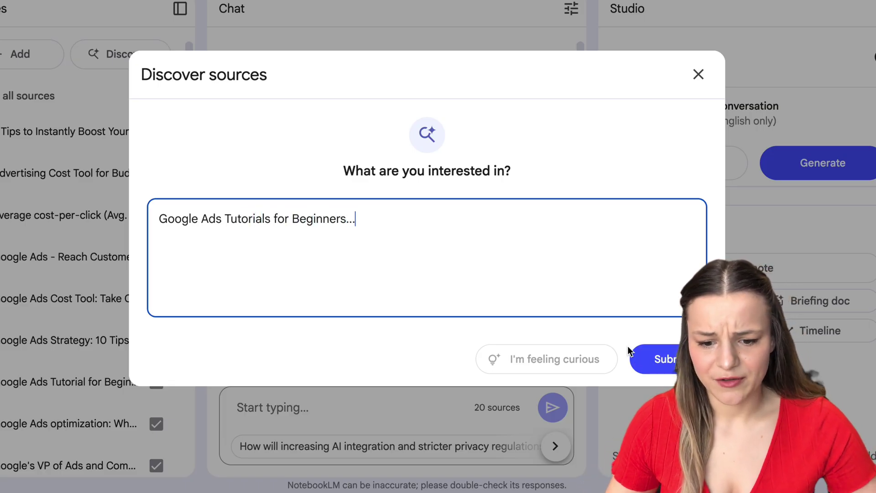
pyautogui.click(679, 361)
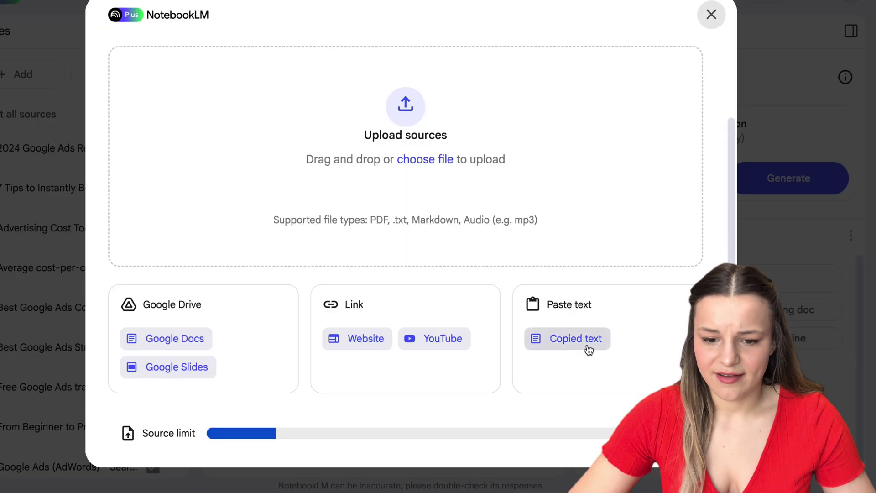
# Add the copied Skillshare page text as a pasted-text source.
pyautogui.click(579, 351)
pyautogui.click(466, 300)
pyautogui.hotkey('ctrl', 'v')
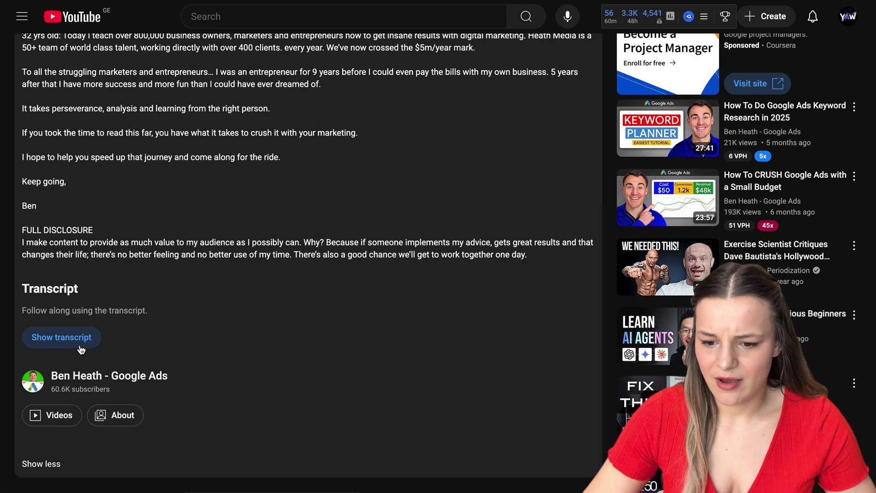
# Show the Best Google Ads Strategy for 2025 video's transcript and select all of it.
pyautogui.click(80, 350)
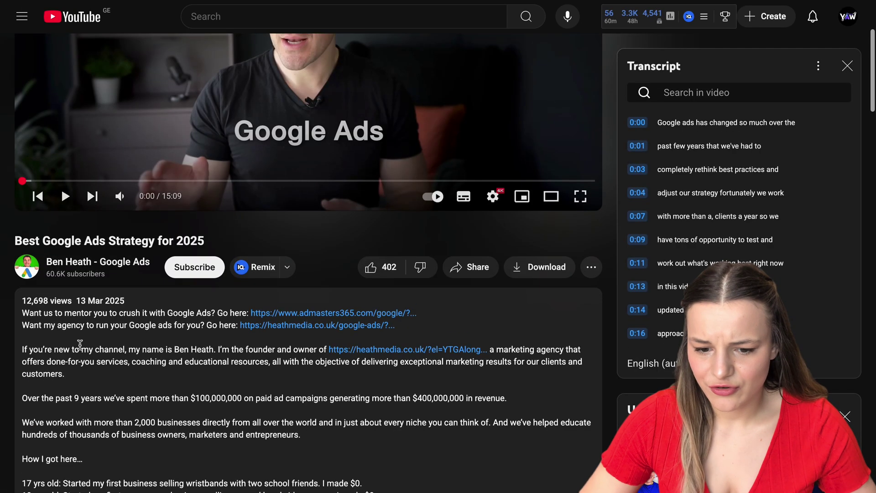
pyautogui.moveTo(658, 120); pyautogui.dragTo(730, 361)
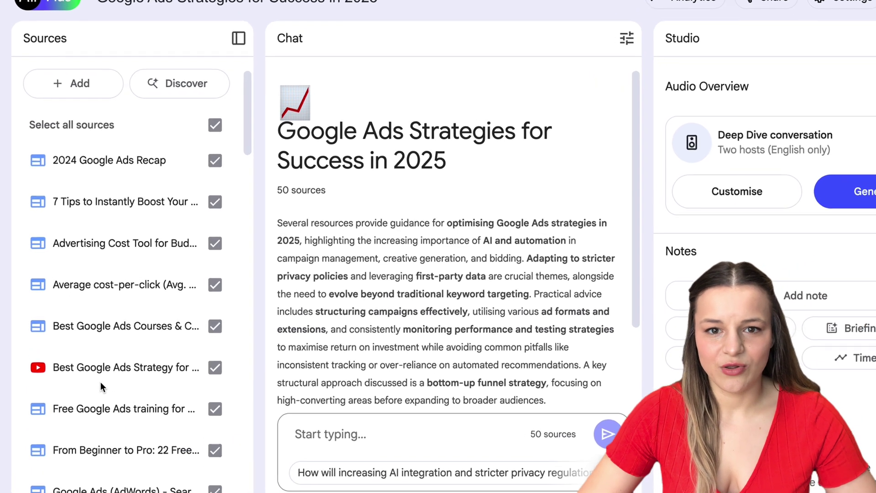
# Deselect all sources, try a few, then leave only Google Ads Course 2025 selected.
pyautogui.click(226, 119)
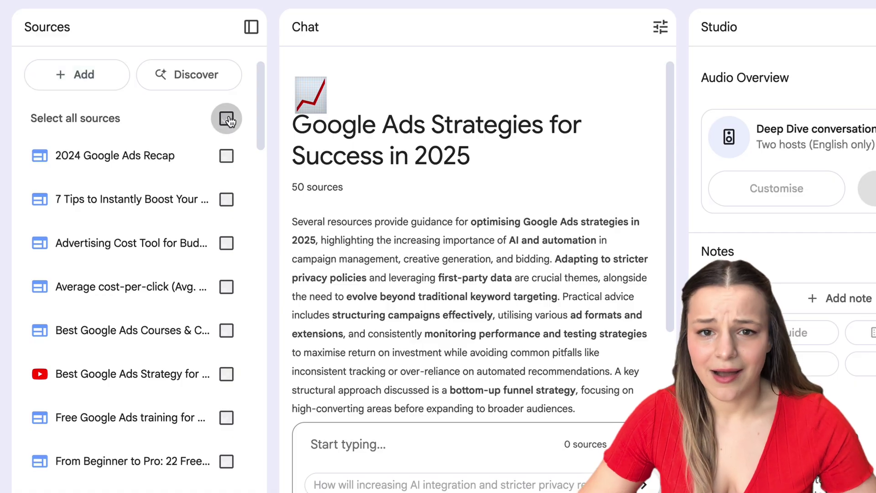
pyautogui.click(227, 374)
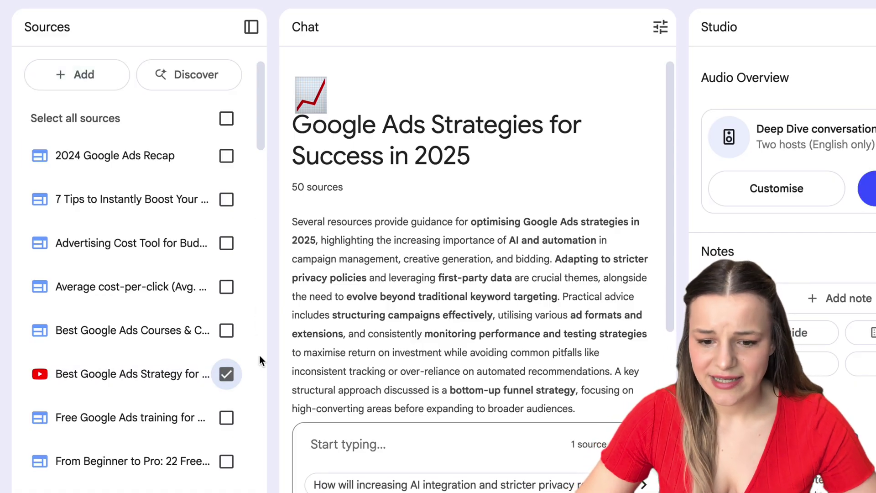
pyautogui.click(227, 286)
pyautogui.click(226, 248)
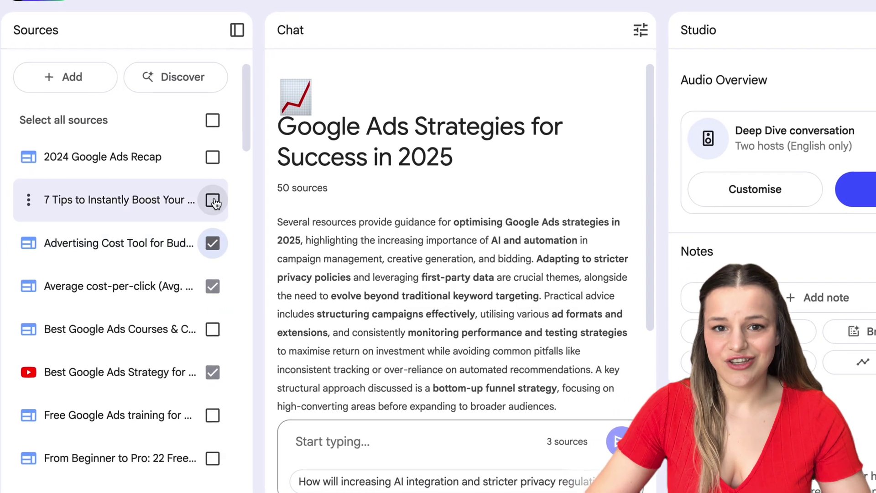
pyautogui.click(224, 201)
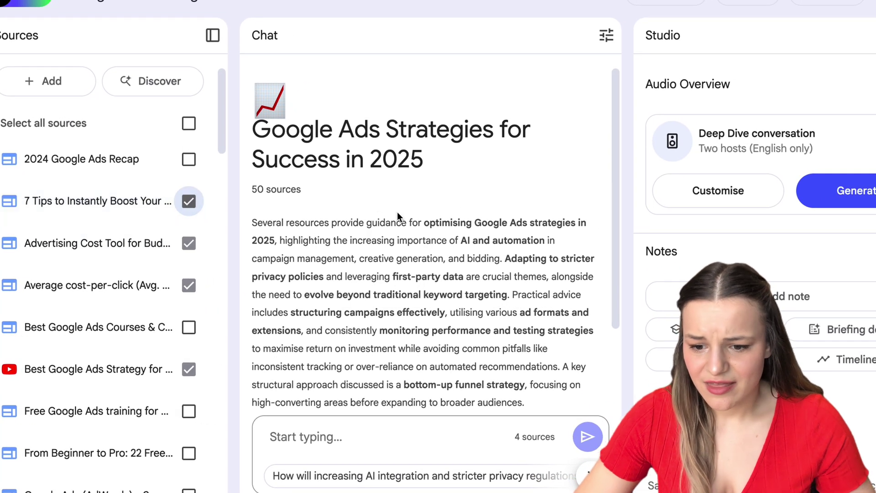
pyautogui.scroll(-3, 464, 204)
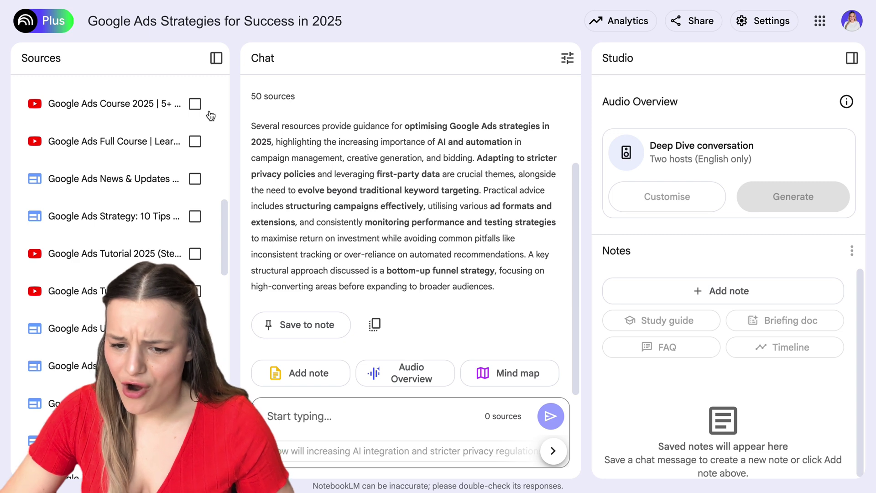
pyautogui.click(194, 105)
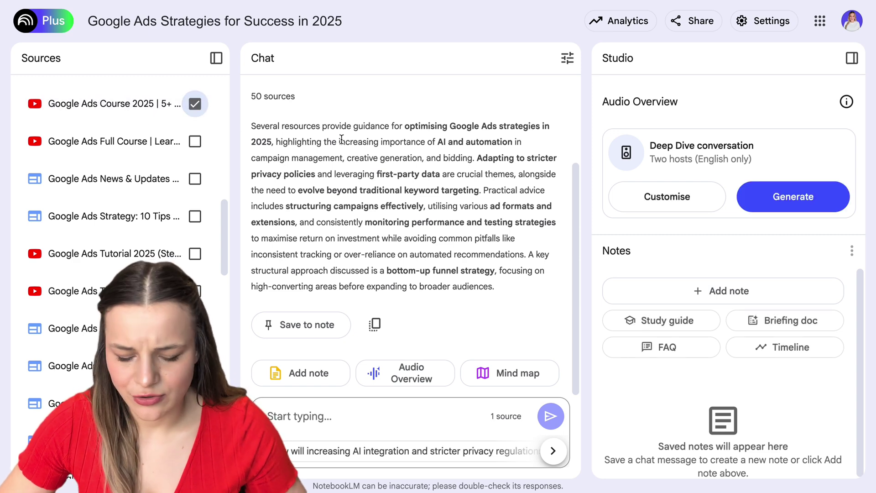
# Generate a mind map from Google Ads Course 2025, view it full-screen, and query Google Ads Platform.
pyautogui.click(510, 376)
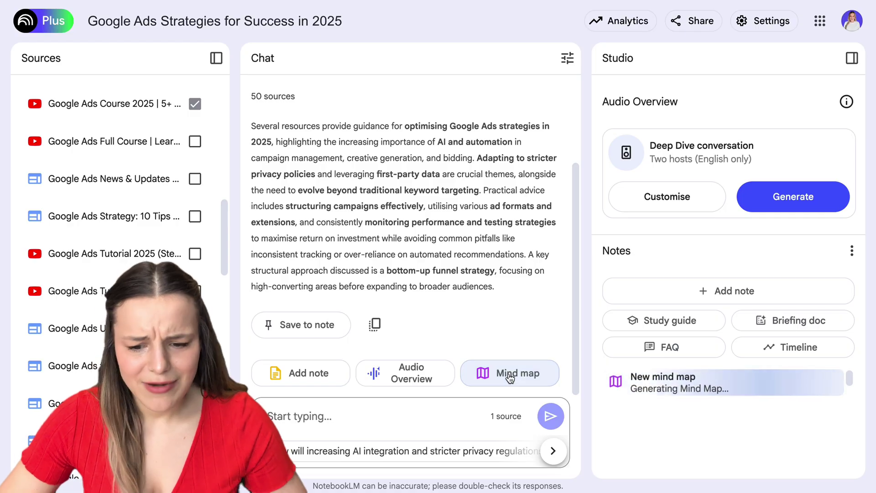
pyautogui.click(781, 388)
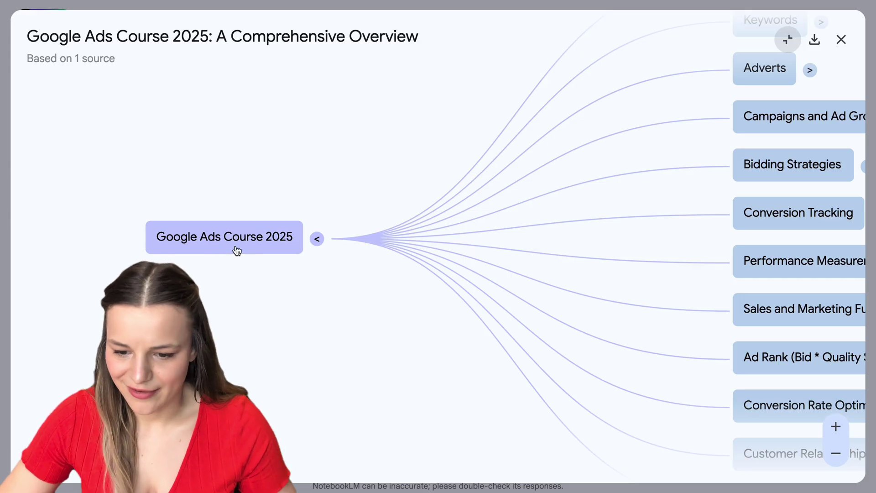
pyautogui.moveTo(554, 237); pyautogui.dragTo(244, 374)
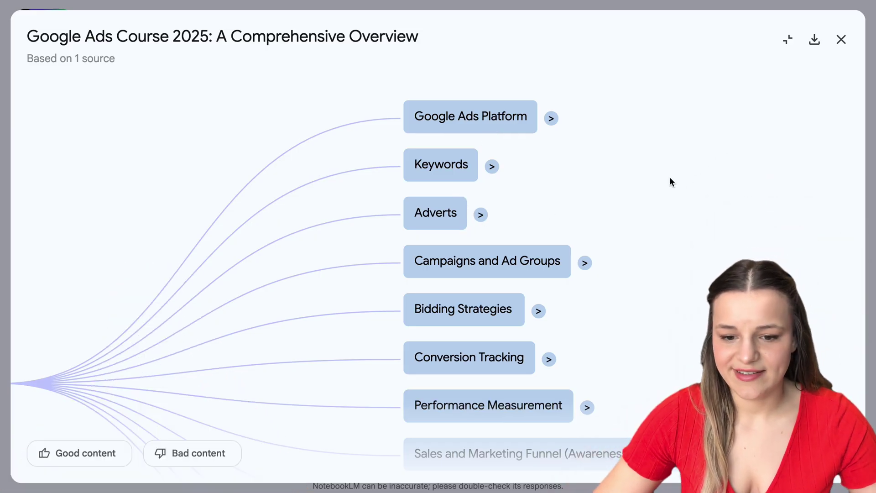
pyautogui.click(515, 118)
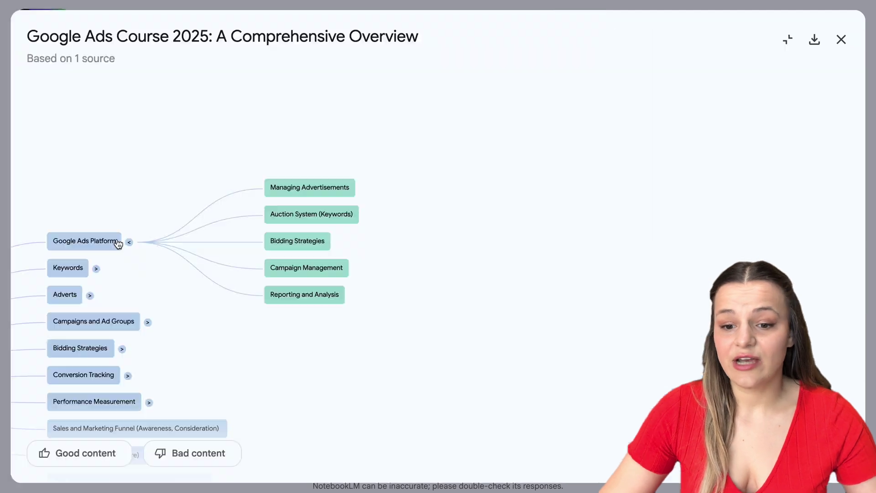
# Expand the Keywords branch to show Match Types, Keyword Planner and Negative Keywords.
pyautogui.scroll(5, 118, 243)
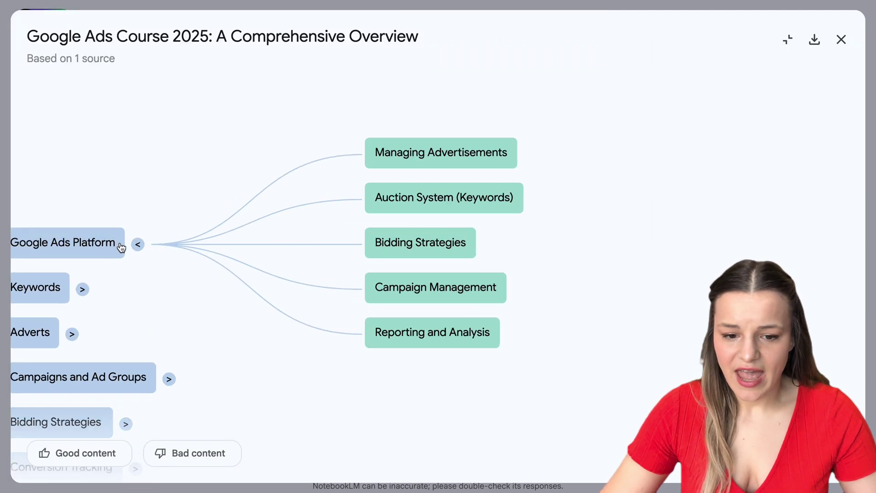
pyautogui.moveTo(178, 296); pyautogui.dragTo(412, 232)
pyautogui.scroll(2, 402, 221)
pyautogui.scroll(1, 401, 220)
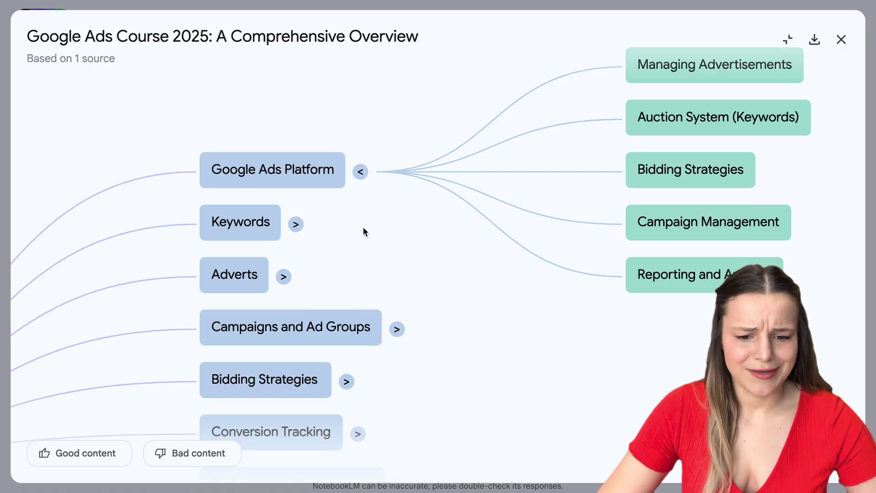
pyautogui.click(296, 225)
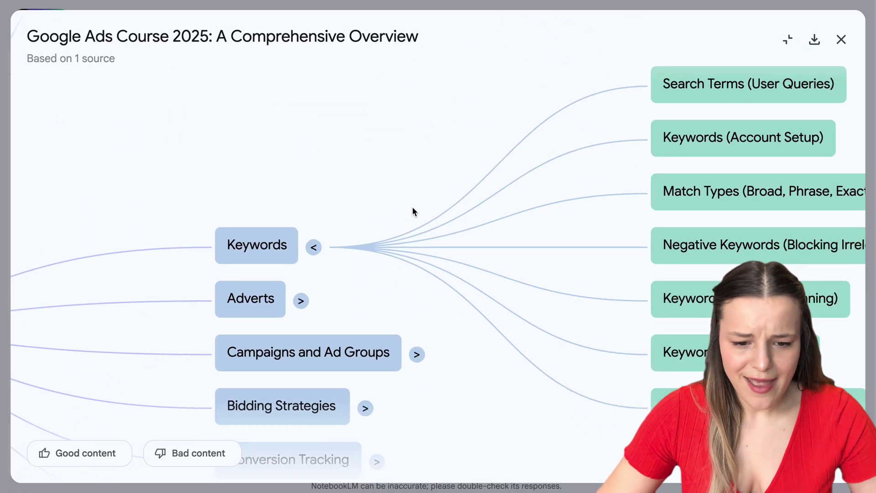
pyautogui.moveTo(509, 208); pyautogui.dragTo(414, 227)
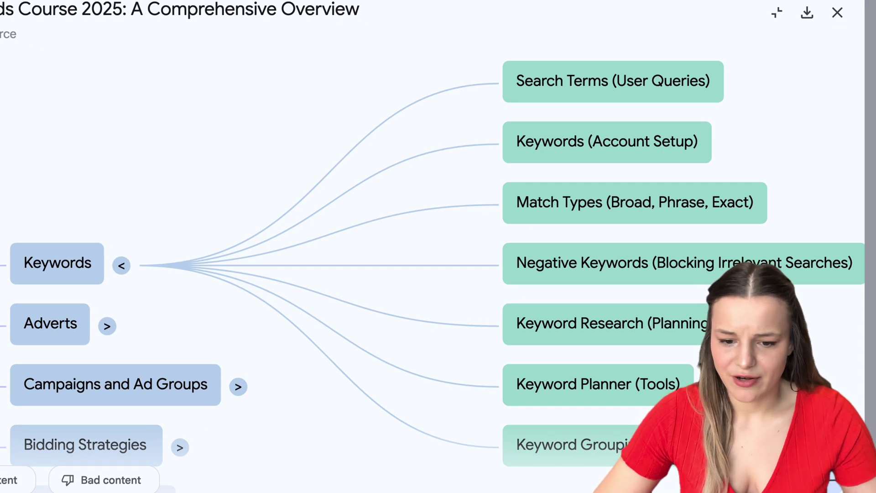
# Ask about the Keyword Planner (Tools) node and save the answer as a note.
pyautogui.click(598, 385)
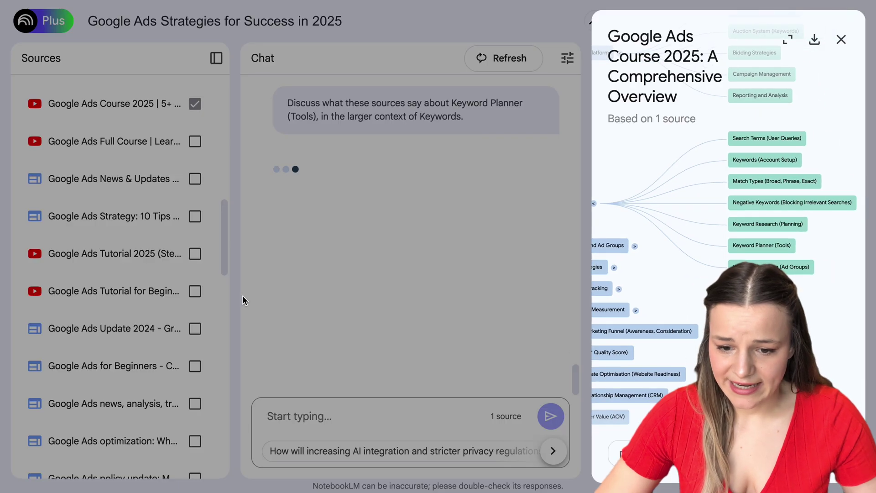
pyautogui.click(382, 228)
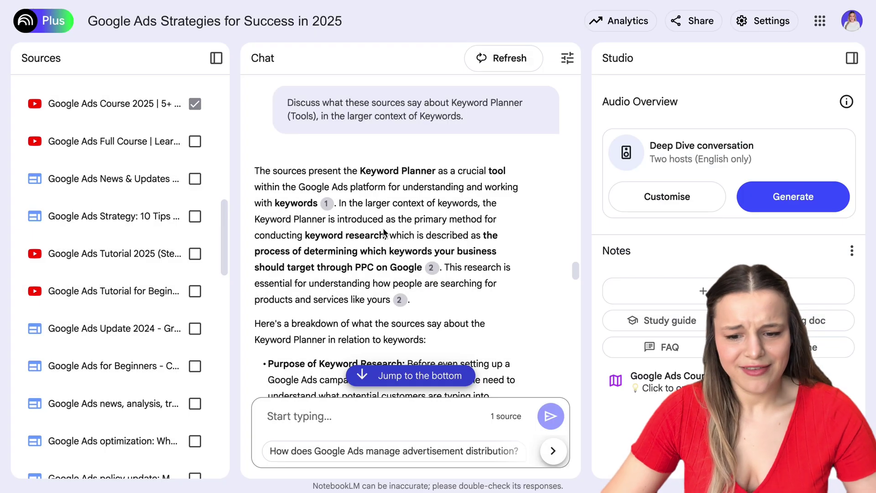
pyautogui.scroll(-1, 405, 229)
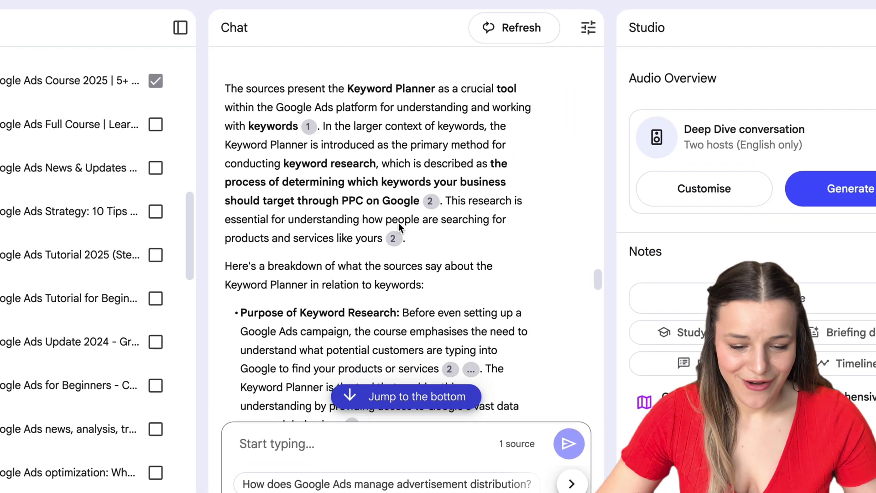
pyautogui.scroll(-10, 470, 263)
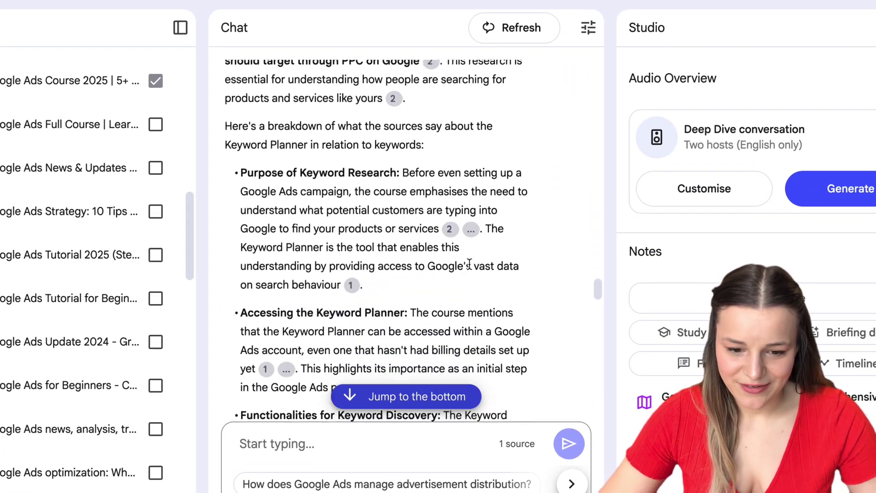
pyautogui.scroll(-5, 469, 264)
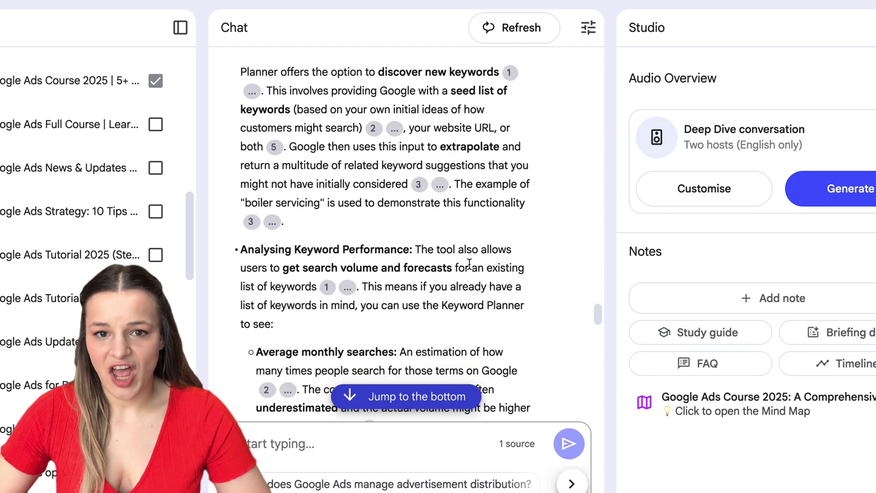
pyautogui.scroll(-13, 470, 264)
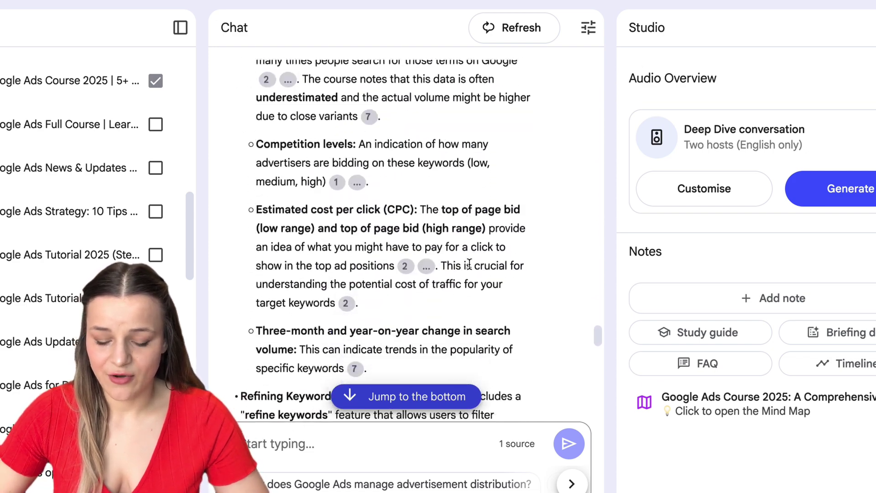
pyautogui.scroll(-12, 469, 264)
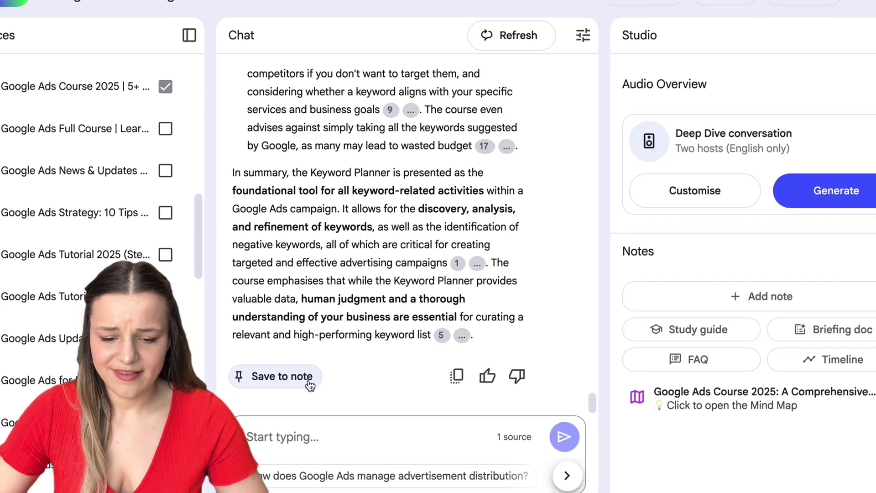
pyautogui.click(314, 382)
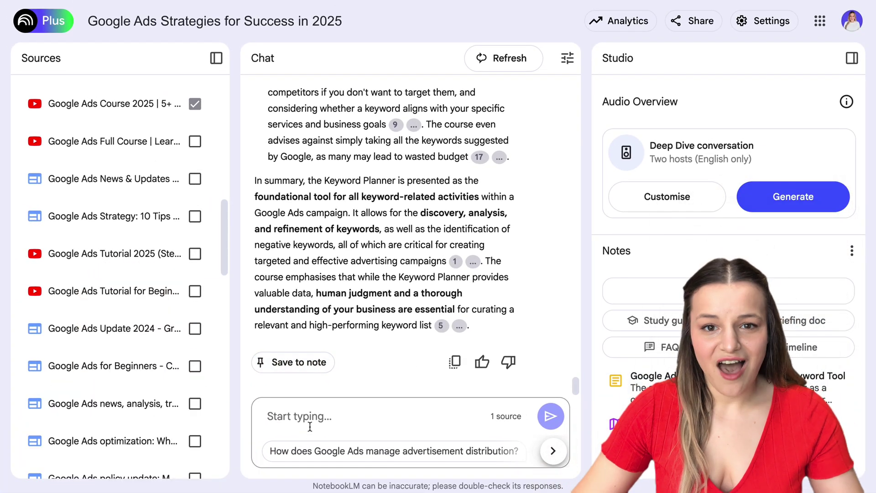
# Ask the chat about Google Ads pricing and open the answer's cited course video source.
pyautogui.write('Tell me more about Google Ads Pricing...')
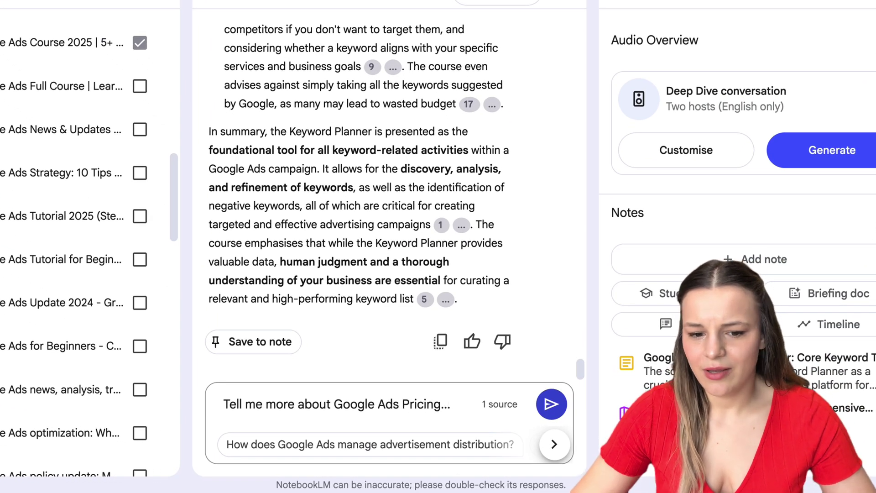
pyautogui.press('Return')
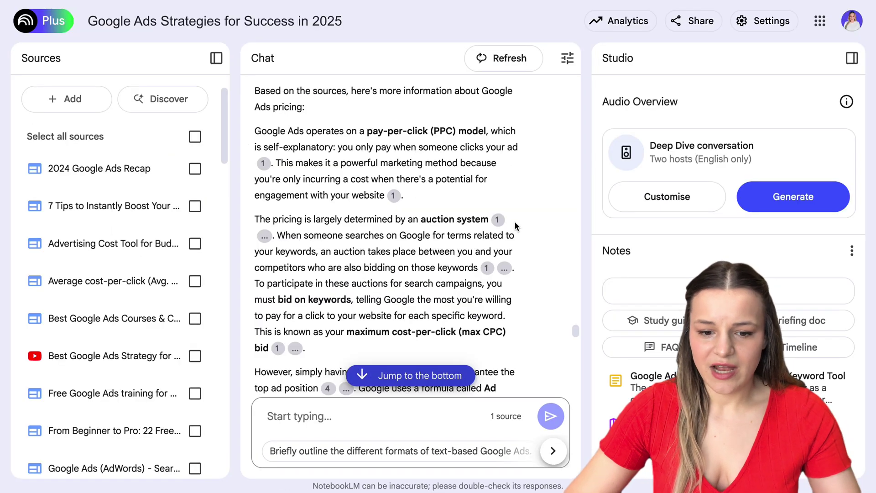
pyautogui.click(489, 264)
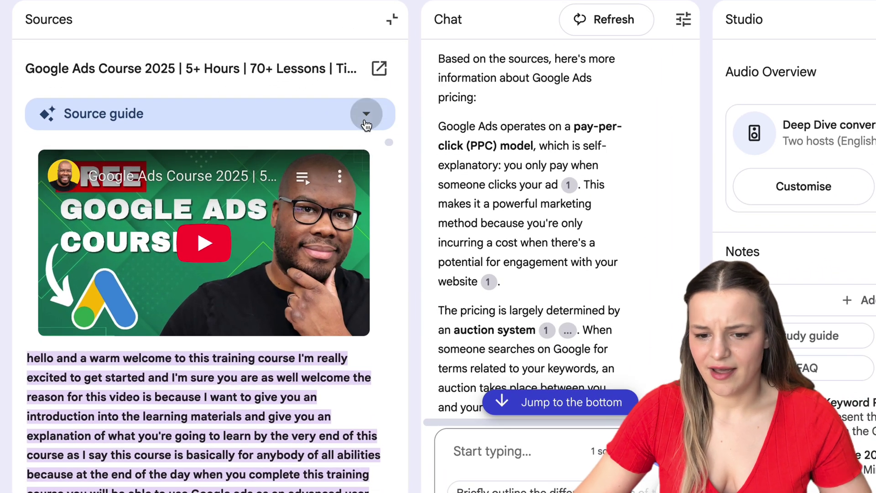
# Expand the source guide and scroll through the source's summary, key topics and transcript.
pyautogui.click(366, 114)
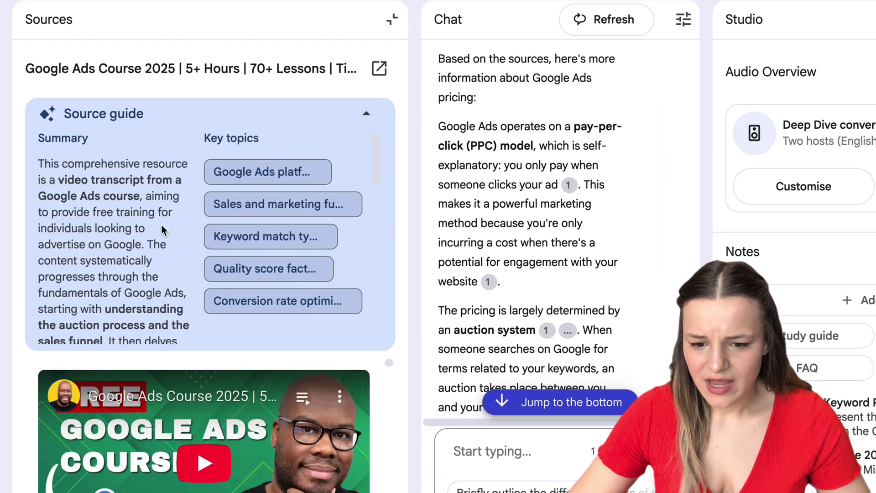
pyautogui.scroll(-3, 149, 246)
pyautogui.scroll(-4, 151, 255)
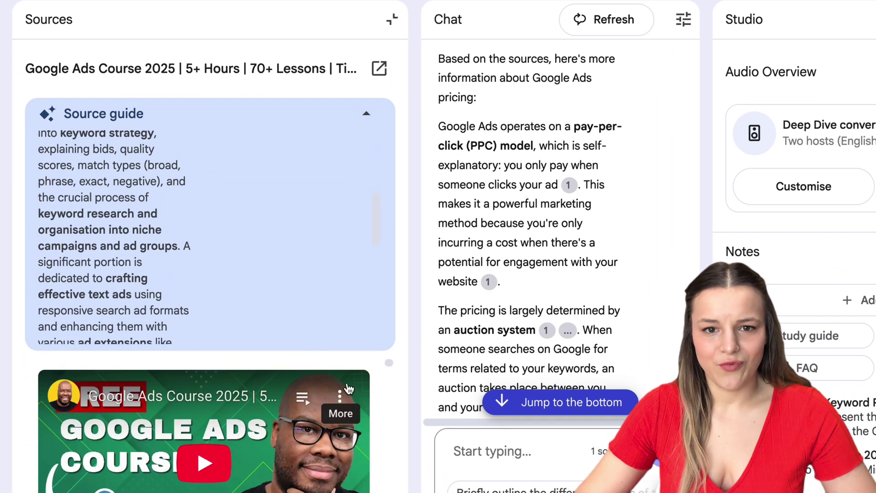
pyautogui.scroll(-3, 393, 411)
pyautogui.scroll(3, 393, 409)
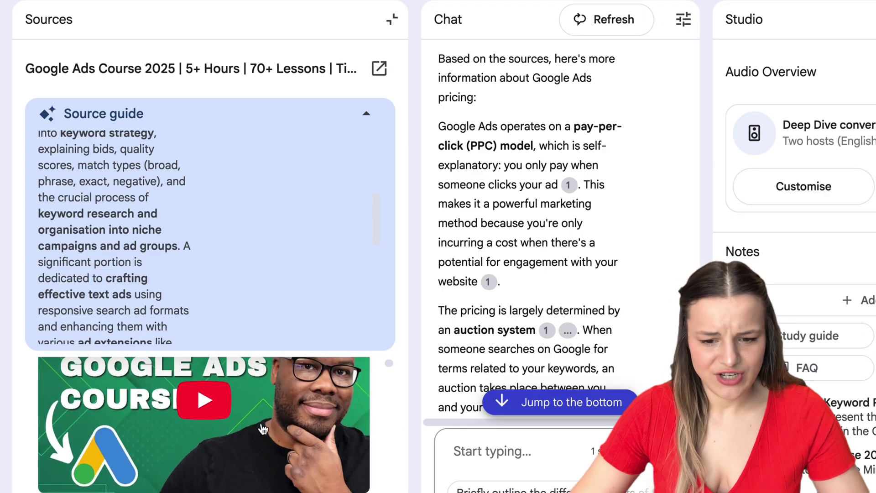
pyautogui.scroll(-5, 263, 427)
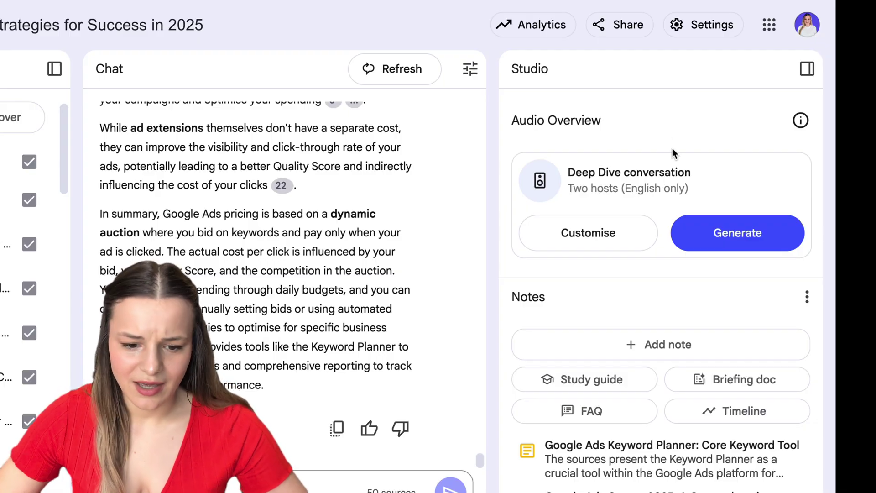
# Customise the Audio Overview to focus on best strategies, pricing and setup, then generate it.
pyautogui.click(647, 226)
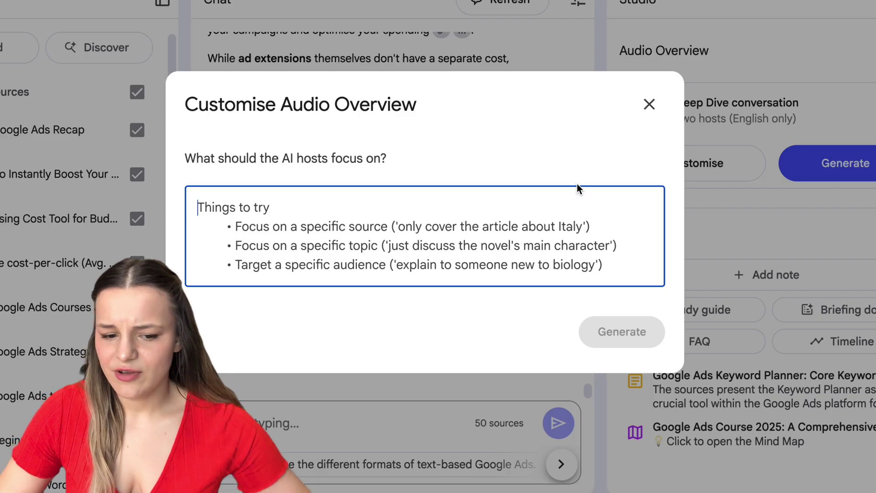
pyautogui.write('Focus on  - Best Strategies - Pricing - How to set it up')
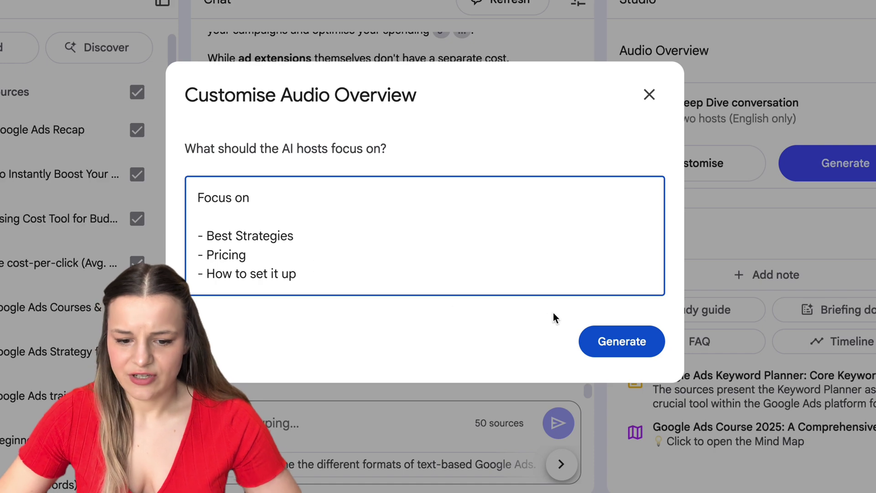
pyautogui.click(622, 342)
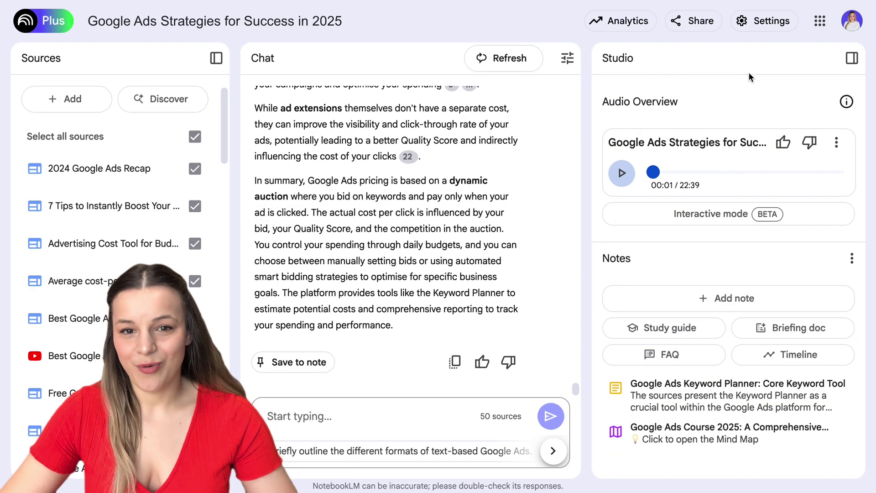
# Play the new audio overview, skip ahead to about 05:40, and pause it.
pyautogui.click(621, 175)
pyautogui.click(701, 171)
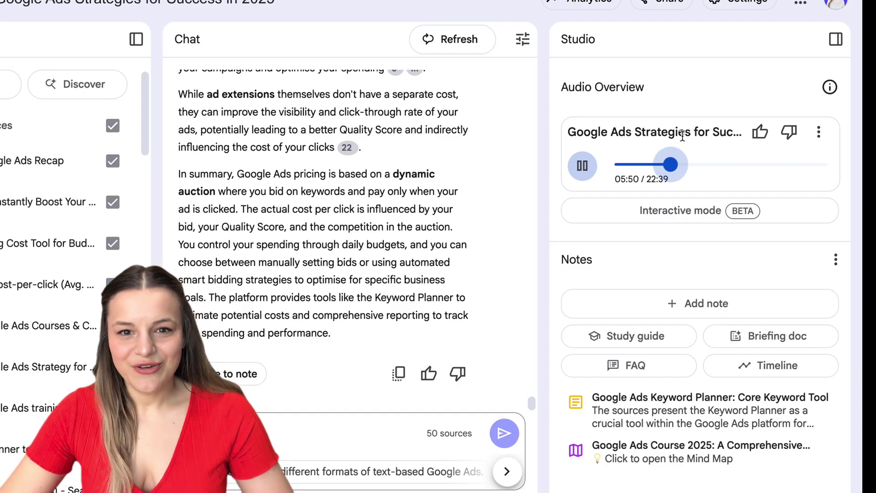
pyautogui.click(583, 165)
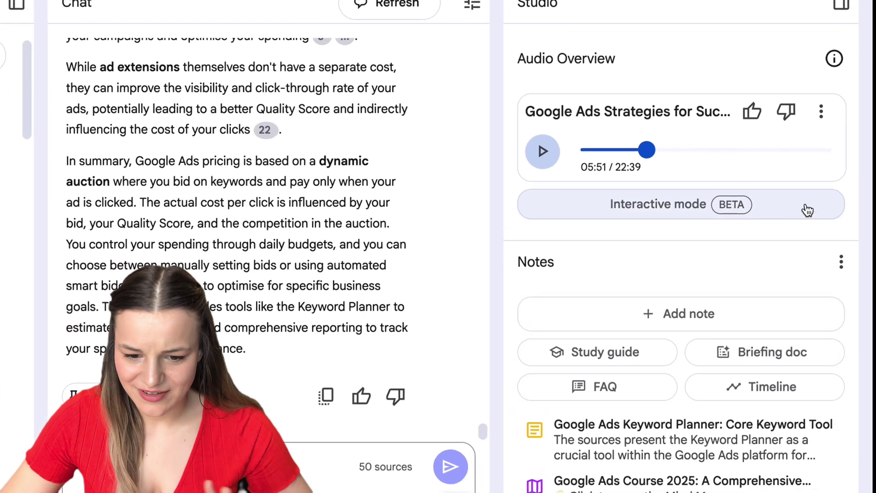
# Start the interactive audio overview and join the conversation as a participant.
pyautogui.click(784, 214)
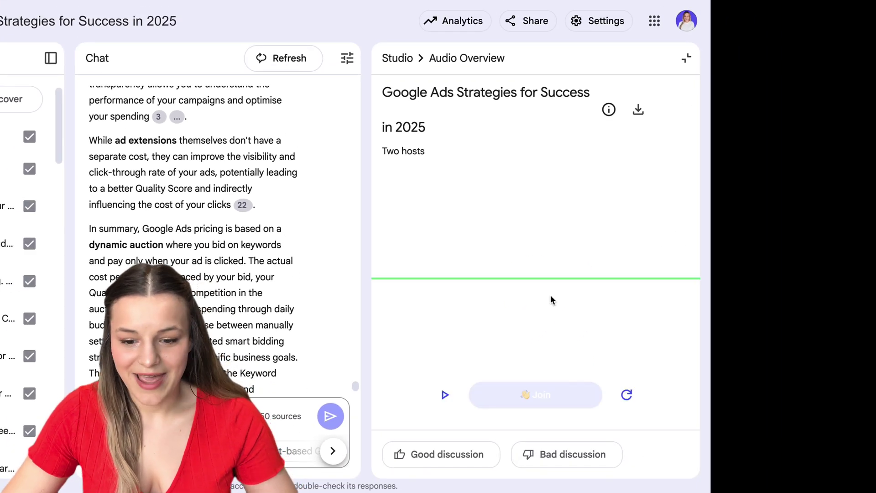
pyautogui.click(445, 396)
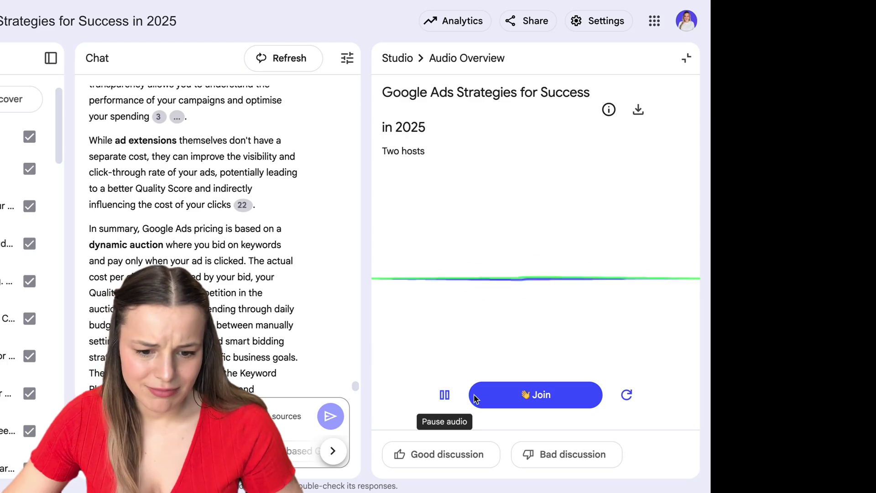
pyautogui.click(509, 398)
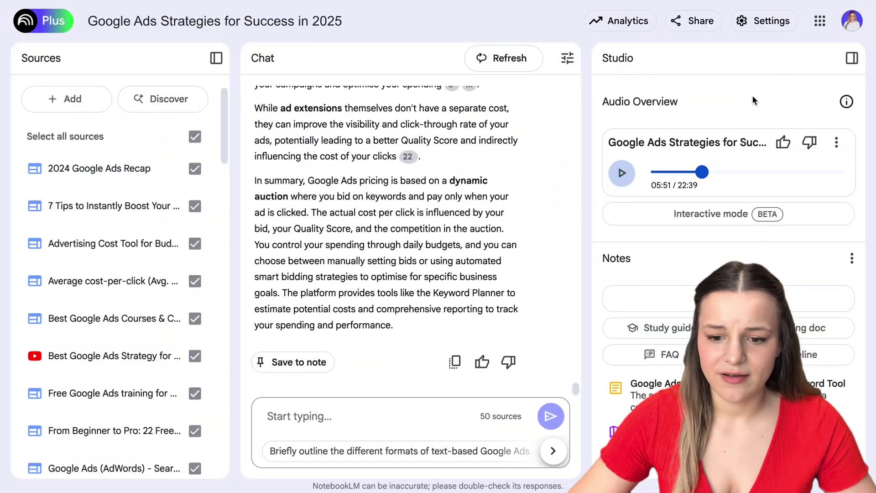
# Set the audio overview's playback speed to 1.5x from its options menu.
pyautogui.click(837, 143)
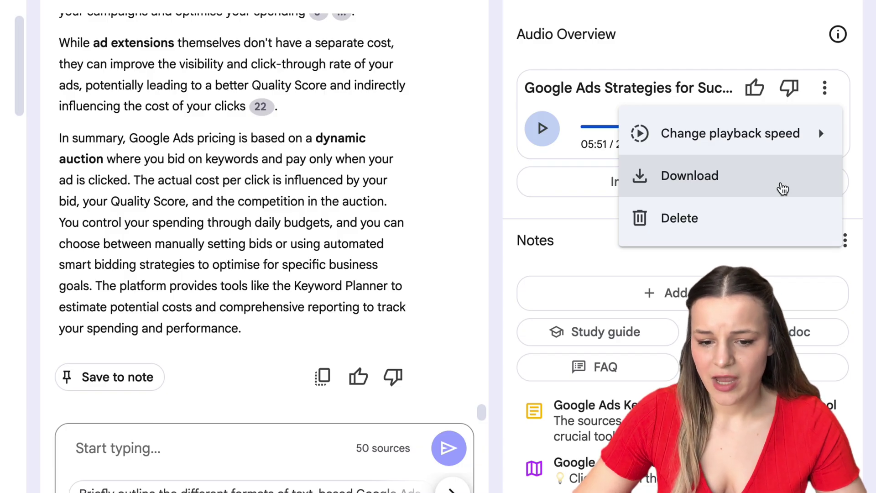
pyautogui.moveTo(808, 143)
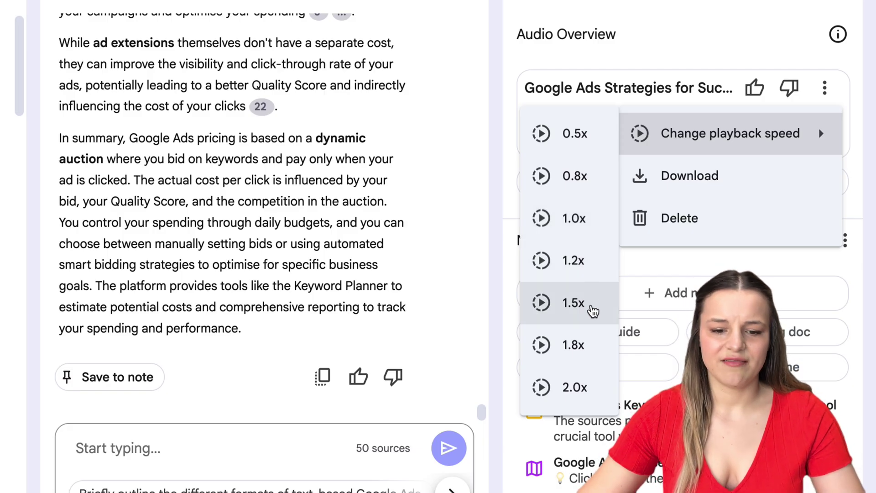
pyautogui.click(592, 310)
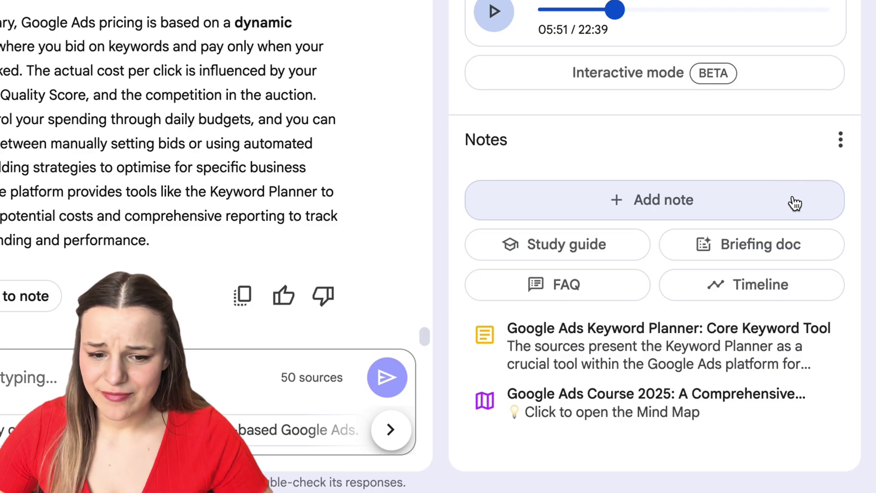
# Add a note with the line 'Tomorrow' and bullets for finishing the keywords model and starting on Adverts.
pyautogui.click(795, 203)
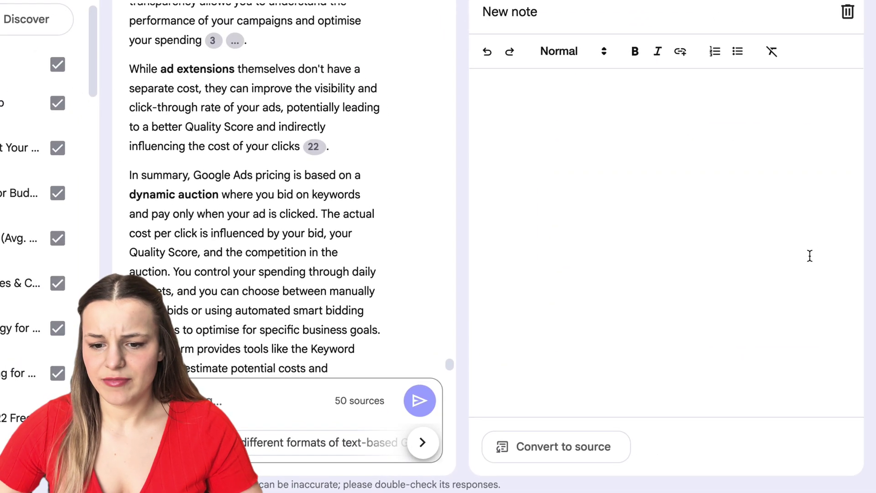
pyautogui.write('Tomorrow')
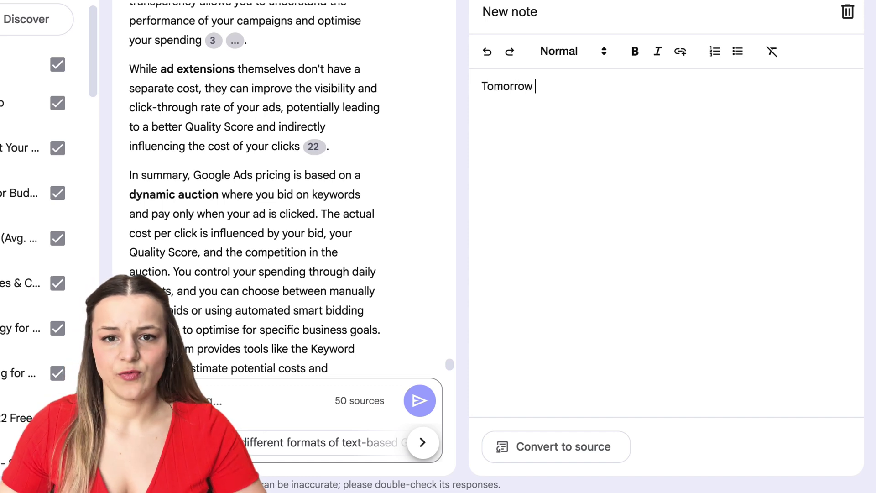
pyautogui.press('Return')
pyautogui.write('- ')
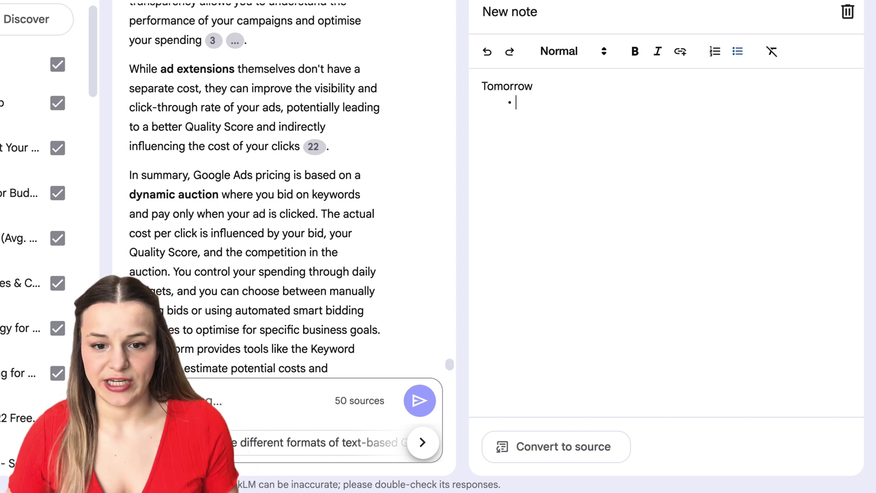
pyautogui.write('Finishthe ')
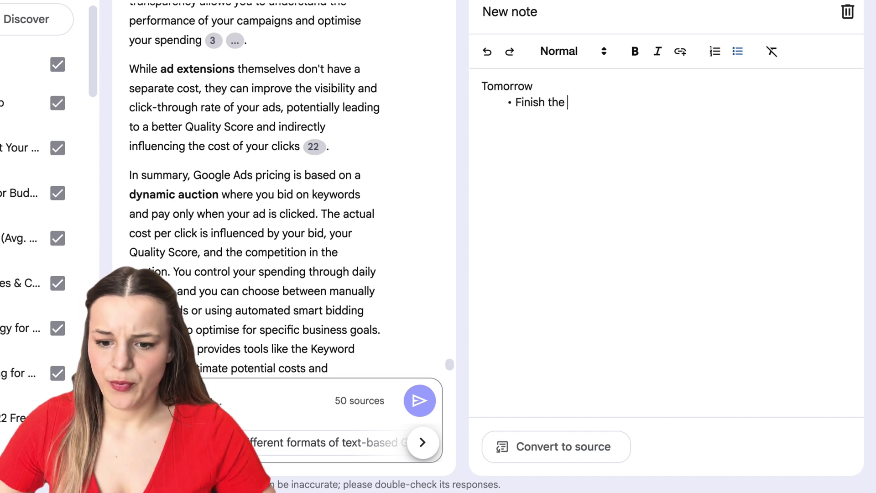
pyautogui.write('keywords ')
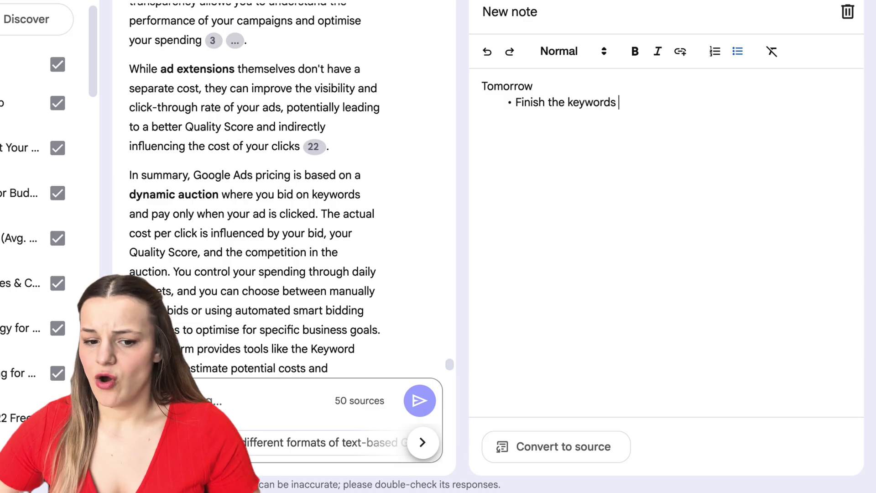
pyautogui.write('model...Start on Adverts')
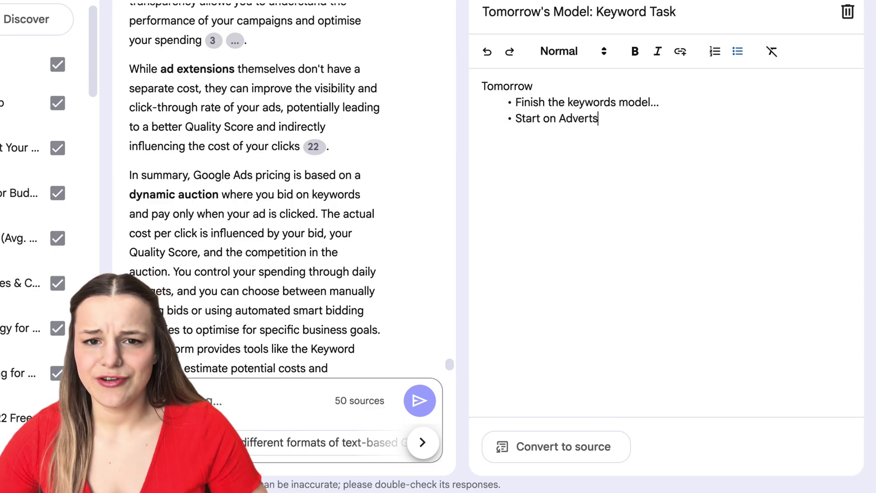
# Bold 'Adverts', make 'Tomorrow' a Heading 1, and title the note 'Tasks for April 10th'.
pyautogui.doubleClick(583, 118)
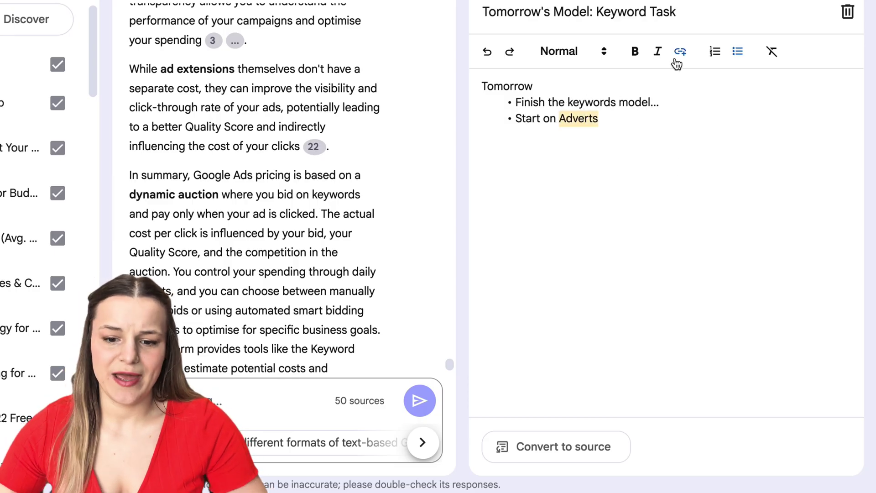
pyautogui.click(639, 48)
pyautogui.click(545, 88)
pyautogui.doubleClick(546, 88)
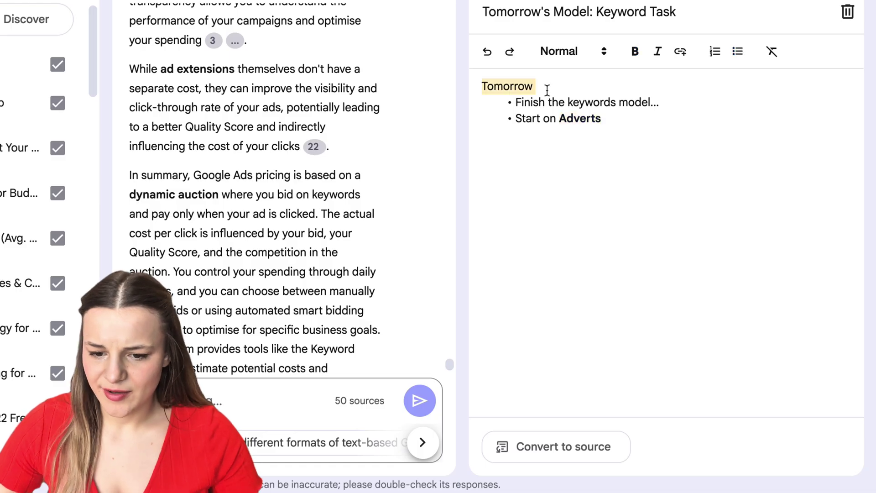
pyautogui.click(590, 51)
pyautogui.click(607, 102)
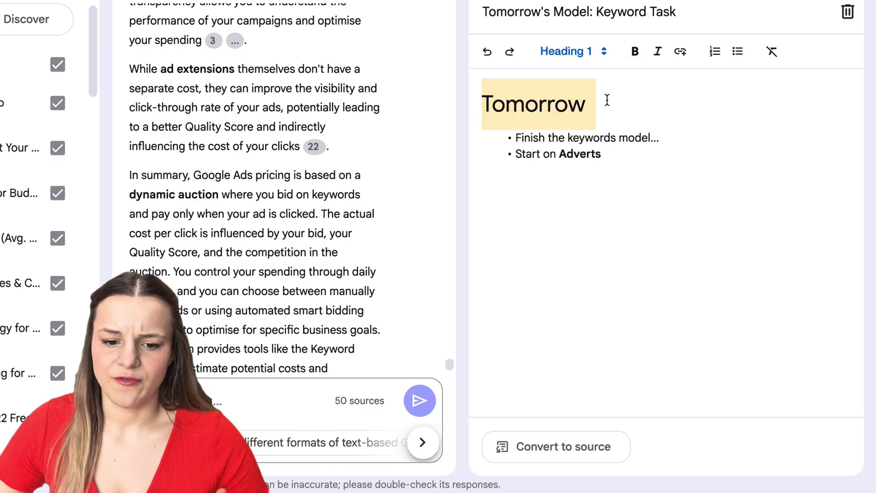
pyautogui.tripleClick(678, 18)
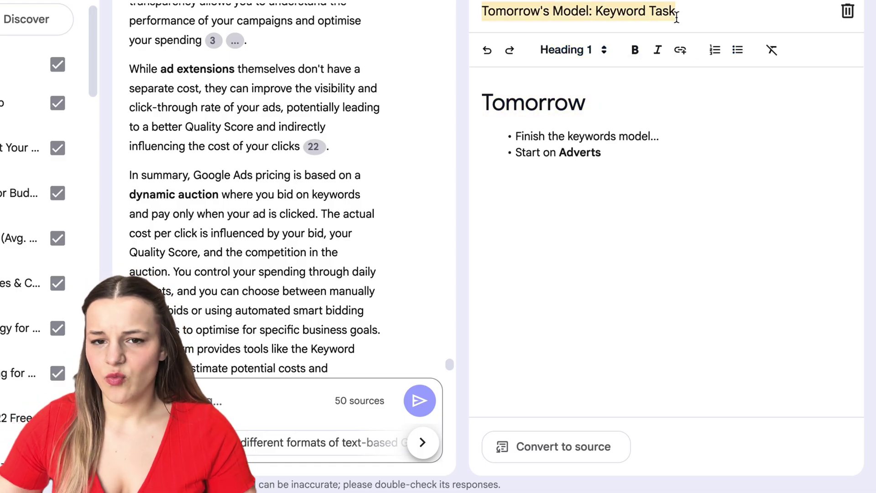
pyautogui.write('Tasks for April 10th')
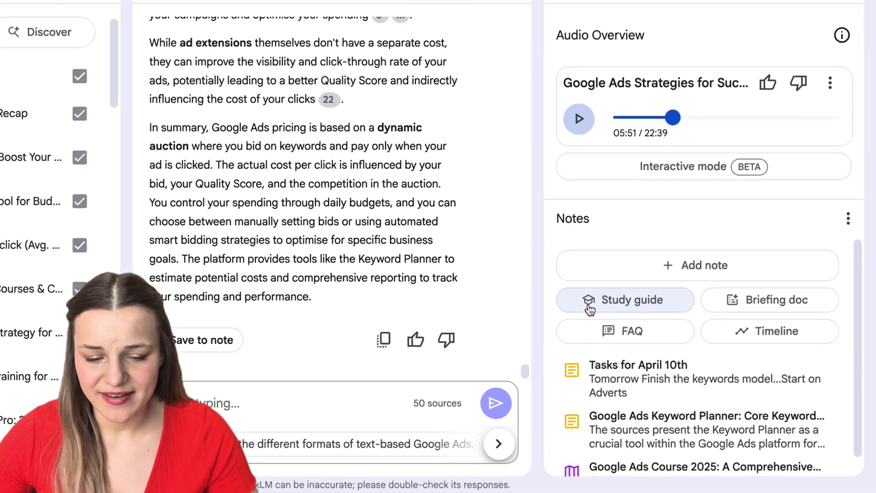
# Generate a Google Ads study guide and scroll through its quiz questions.
pyautogui.click(590, 309)
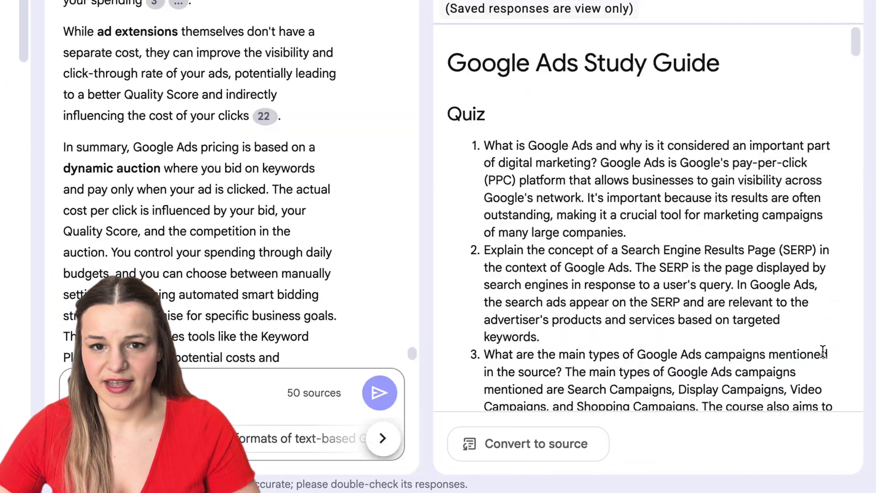
pyautogui.scroll(-6, 823, 351)
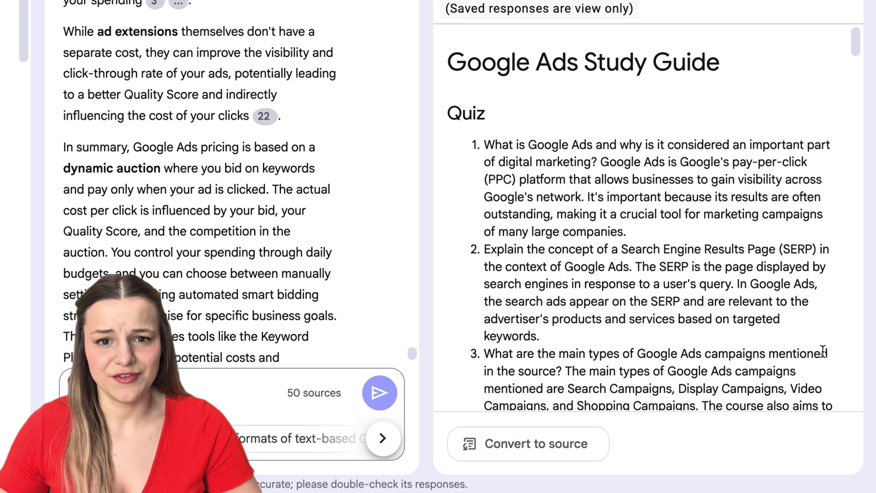
pyautogui.scroll(-6, 823, 351)
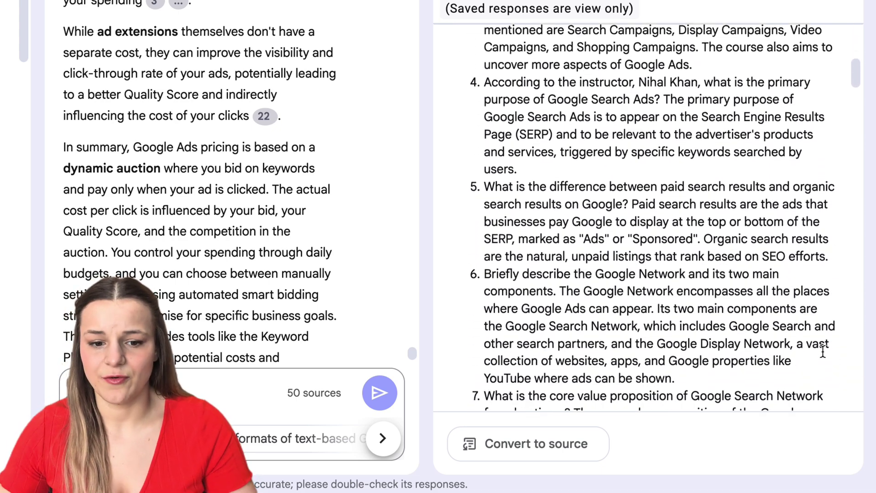
pyautogui.scroll(-2, 823, 352)
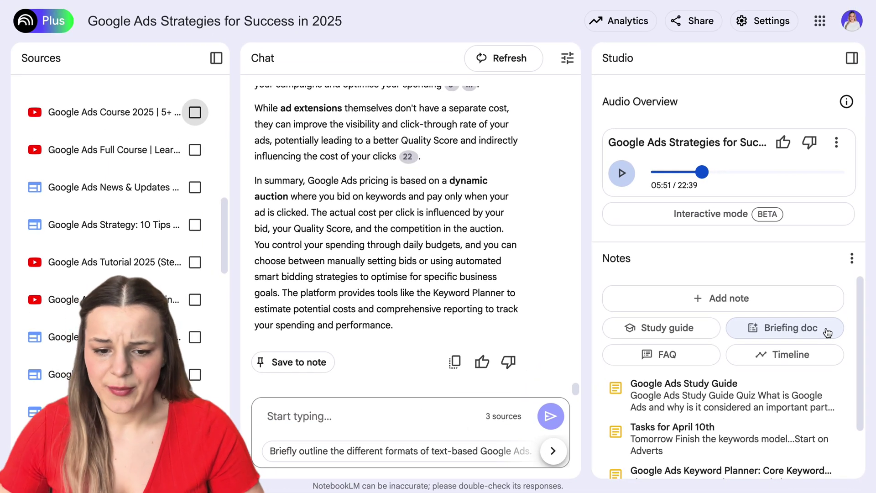
# Select the Google Ads Course 2025 source, generate a briefing doc, and read the Campaign Essentials note.
pyautogui.click(195, 112)
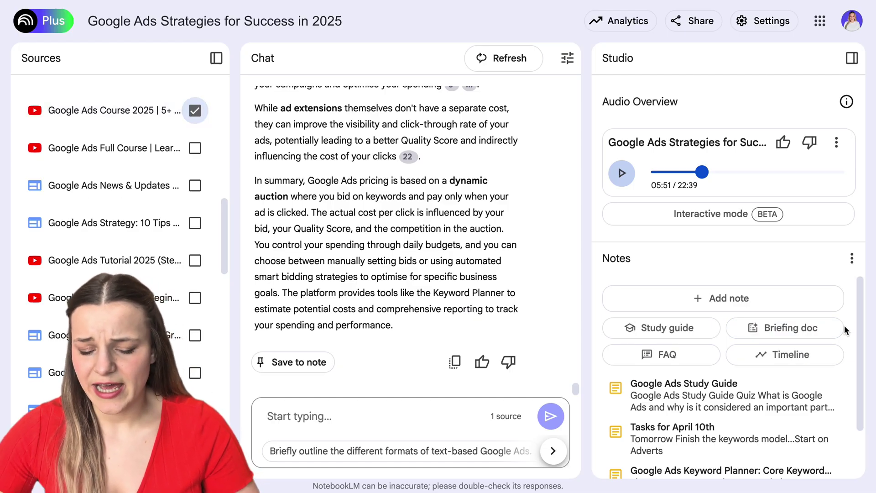
pyautogui.click(828, 337)
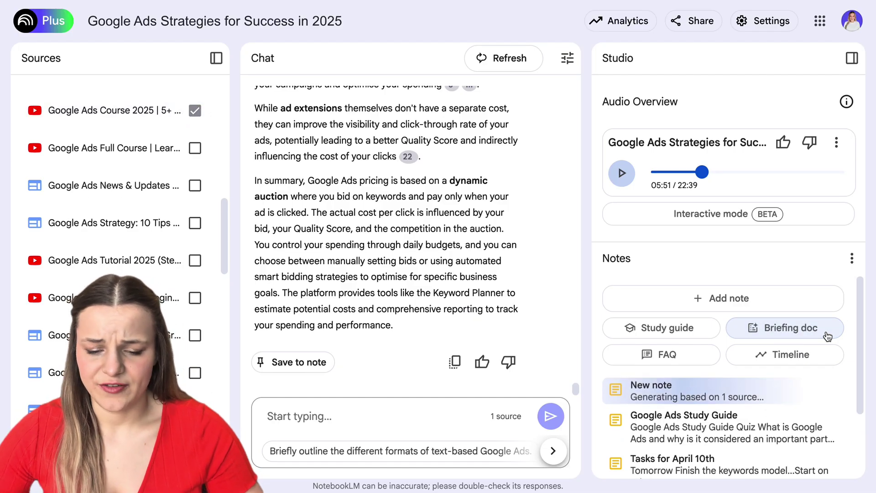
pyautogui.click(800, 395)
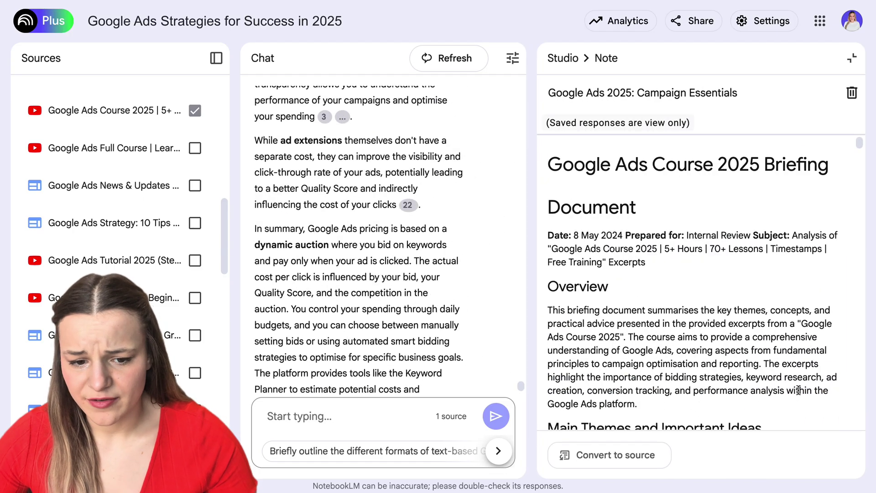
pyautogui.scroll(-5, 799, 391)
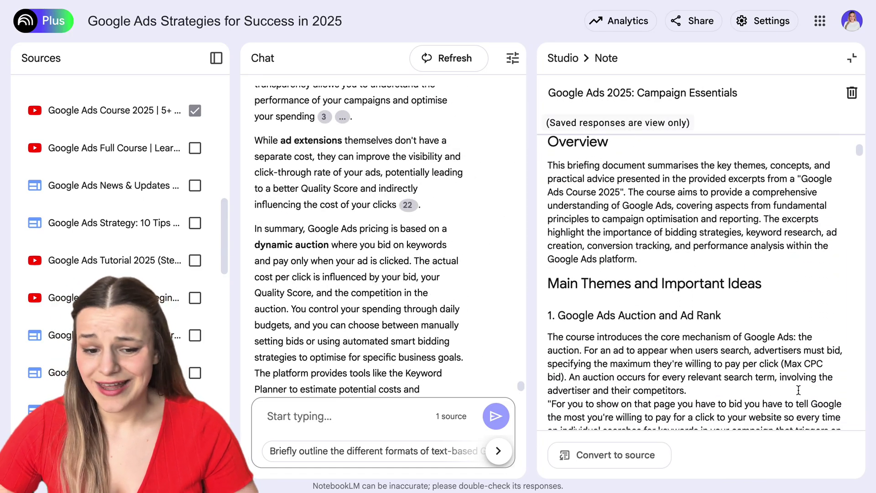
pyautogui.scroll(-3, 799, 391)
# Generate an FAQ from the same source, scroll through it, and close the note.
pyautogui.click(691, 358)
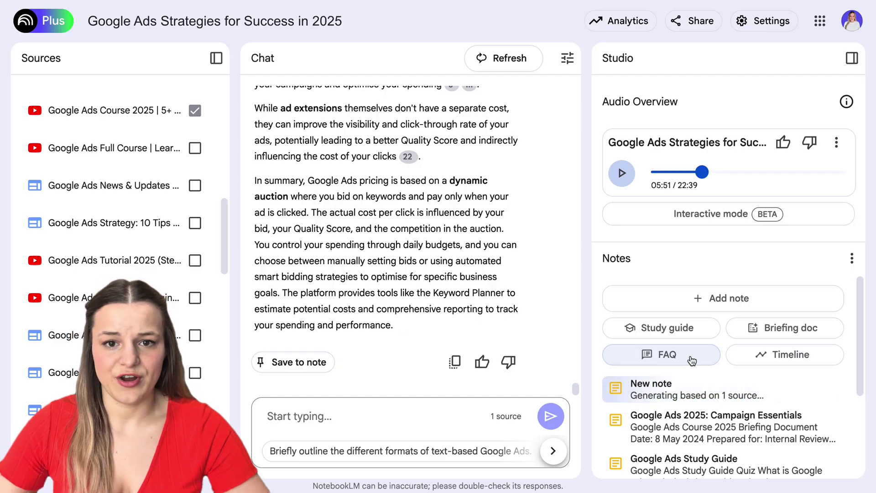
pyautogui.scroll(-6, 825, 368)
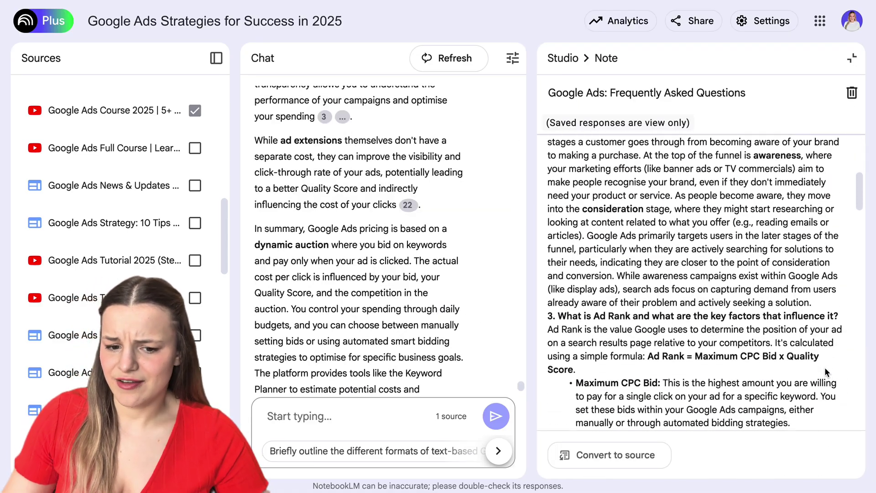
pyautogui.scroll(-6, 825, 371)
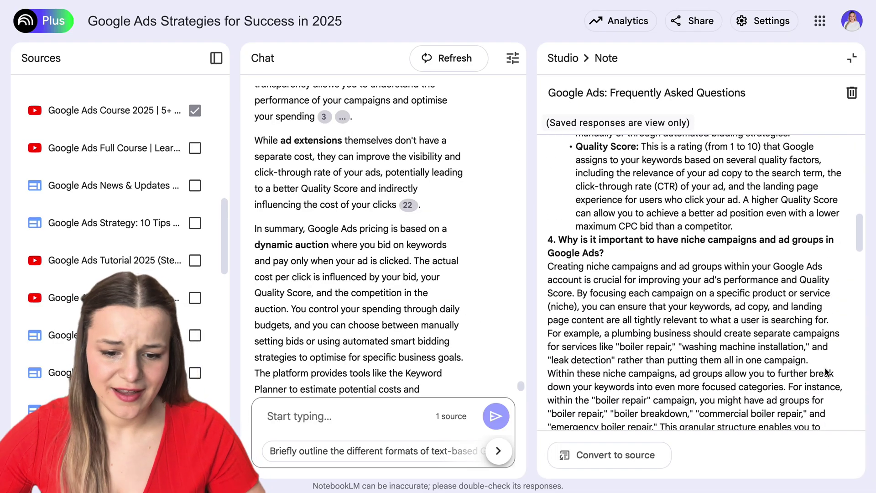
pyautogui.scroll(-1, 827, 373)
pyautogui.press('Escape')
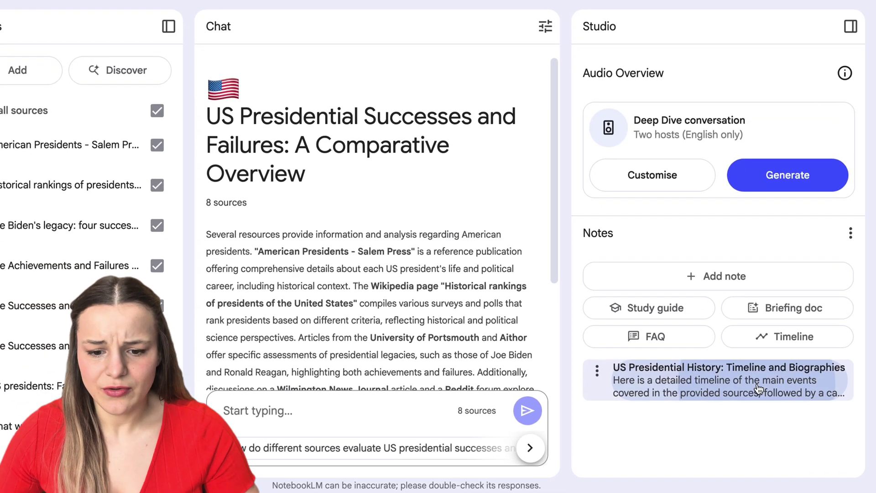
# Open the saved US Presidential History timeline note and scroll through the whole timeline.
pyautogui.click(768, 392)
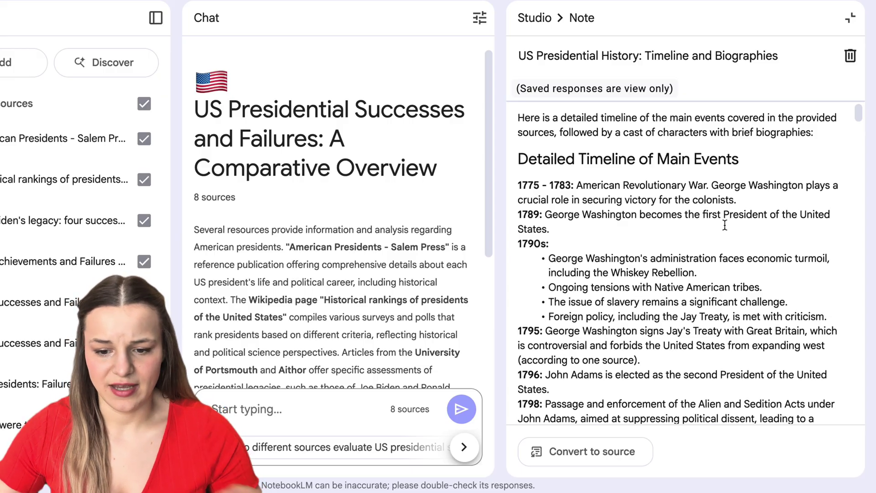
pyautogui.scroll(-5, 725, 225)
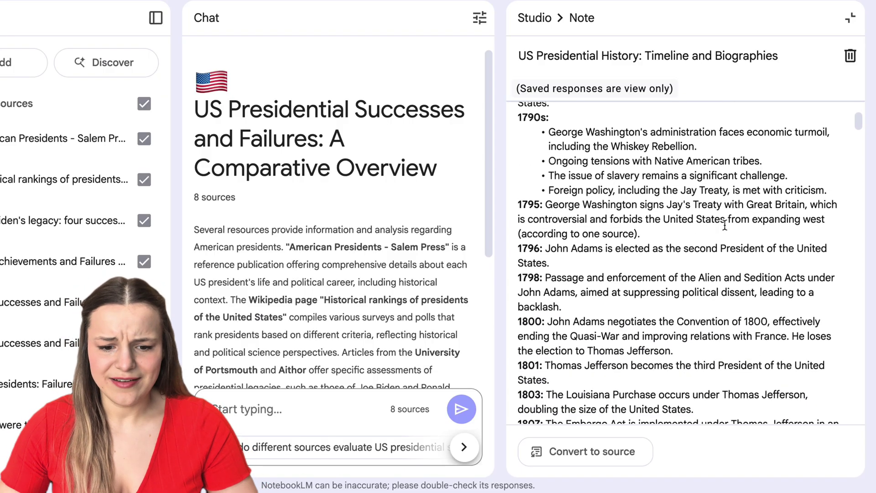
pyautogui.scroll(-10, 725, 224)
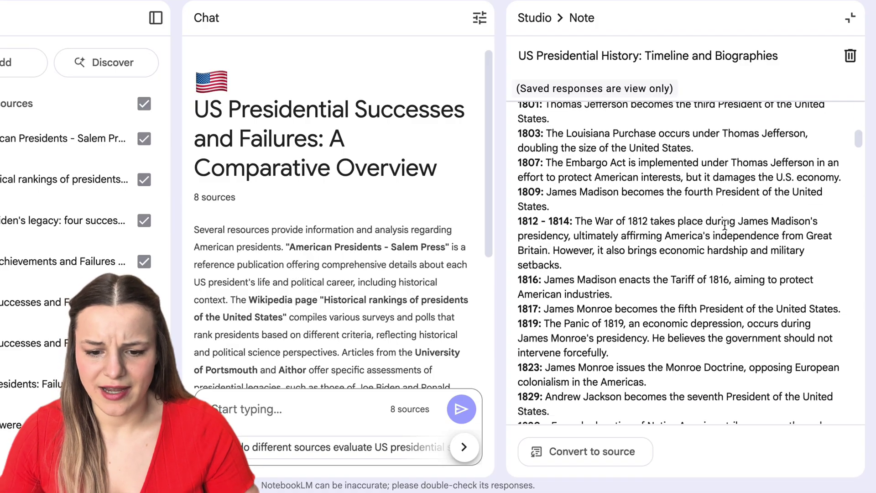
pyautogui.scroll(-13, 725, 224)
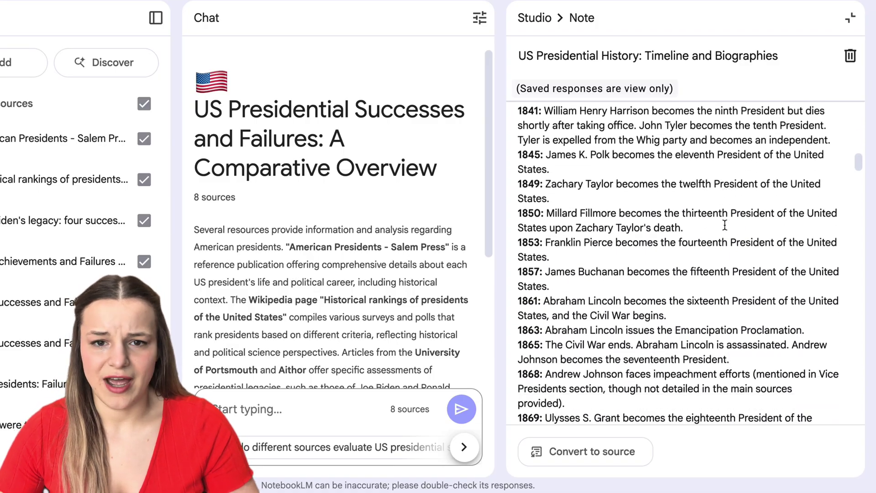
pyautogui.scroll(-4, 725, 225)
pyautogui.scroll(-12, 725, 225)
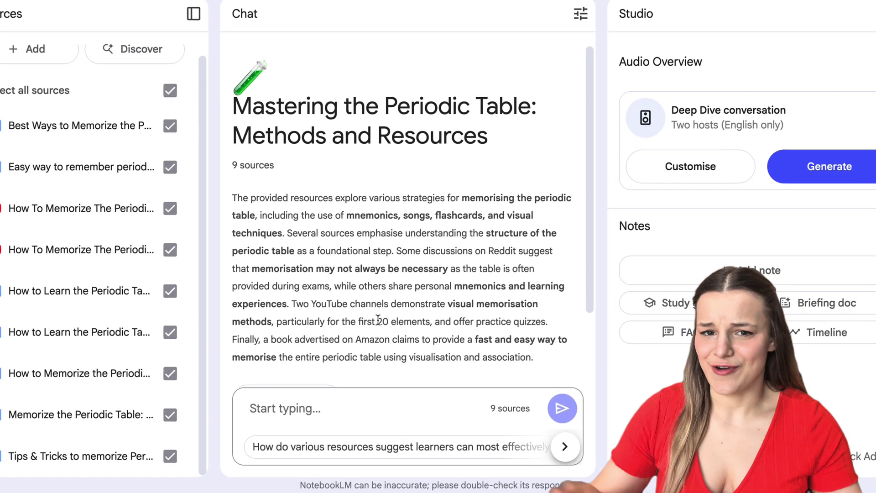
# Search the web for new sources covering all periodic table elements.
pyautogui.moveTo(378, 322); pyautogui.dragTo(439, 315)
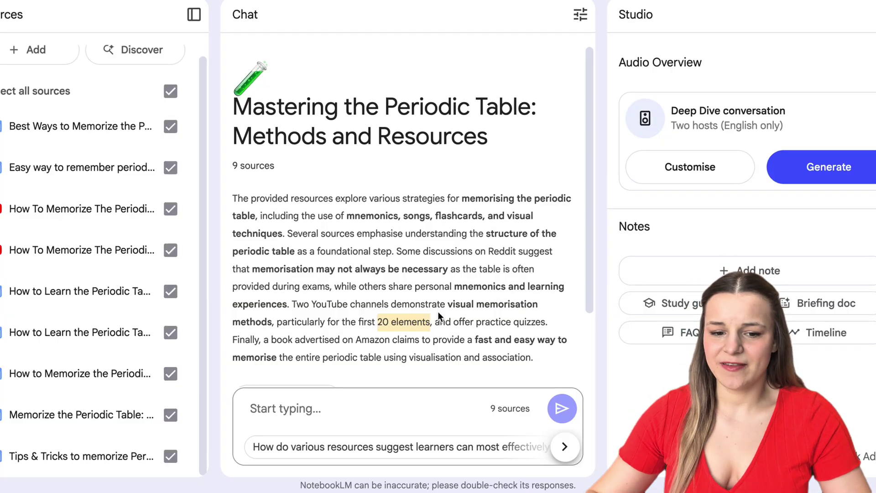
pyautogui.click(347, 57)
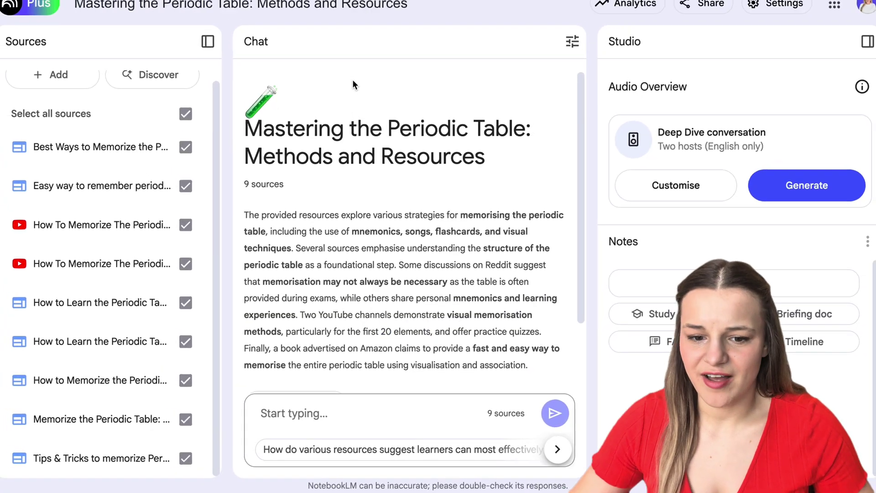
pyautogui.click(172, 76)
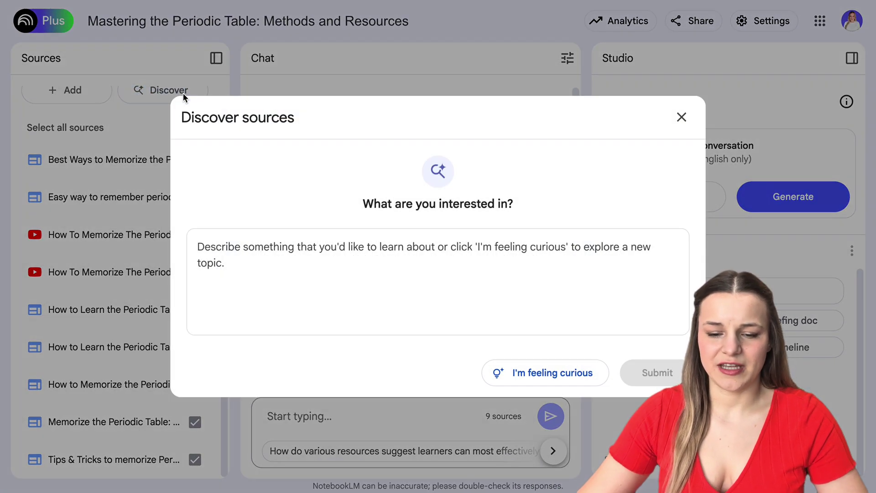
pyautogui.write('All periodic table')
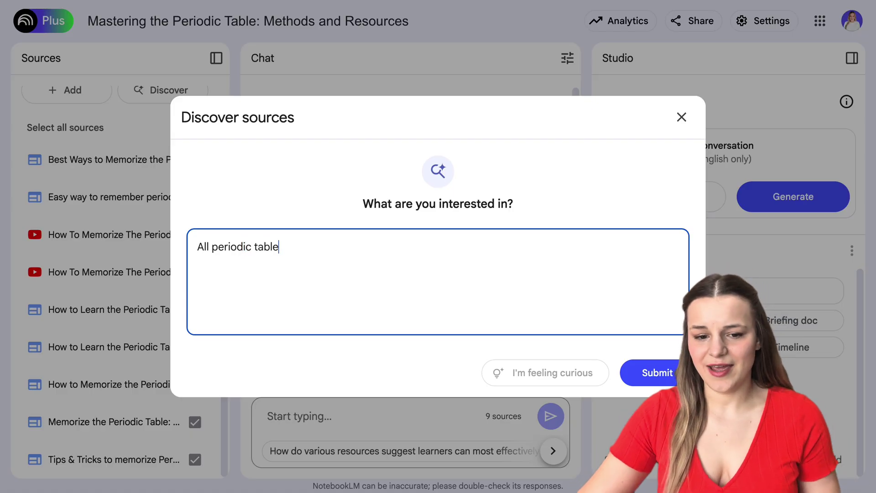
pyautogui.write(' elements...')
pyautogui.press('Return')
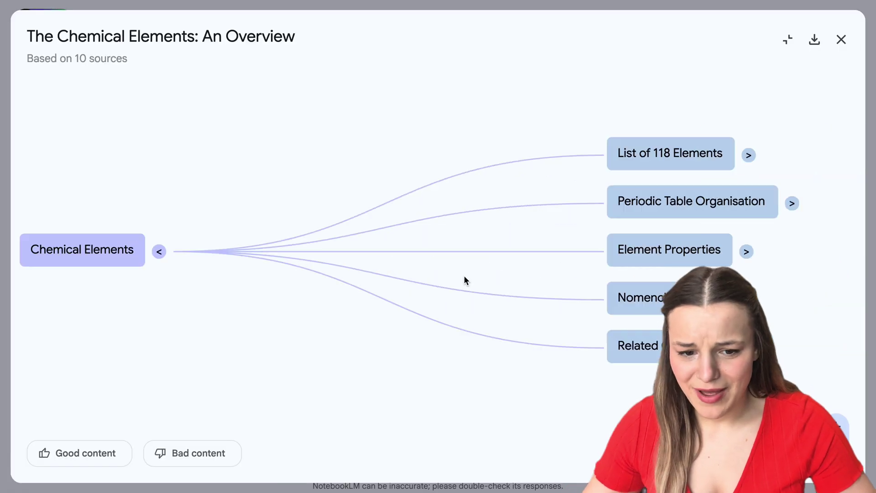
# Expand the mind map's List of 118 Elements branch and pan through the elements.
pyautogui.moveTo(464, 275); pyautogui.dragTo(332, 302)
pyautogui.click(617, 184)
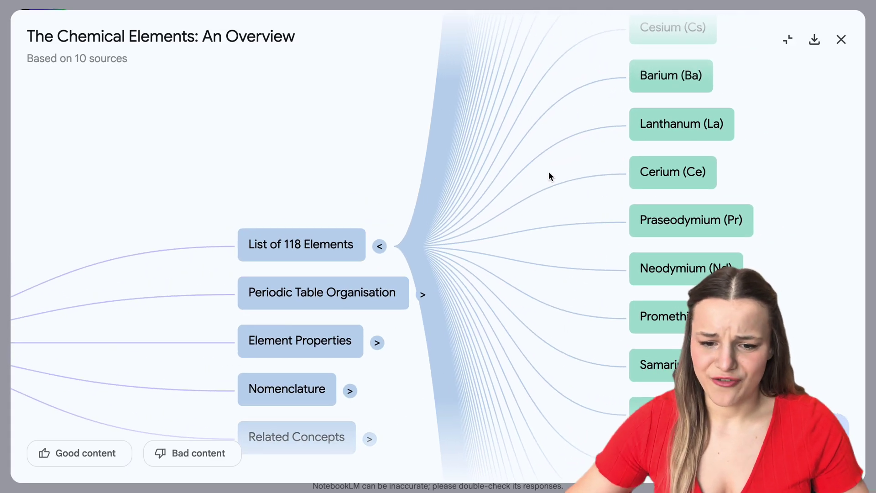
pyautogui.moveTo(389, 180); pyautogui.dragTo(373, 336)
pyautogui.scroll(15, 380, 203)
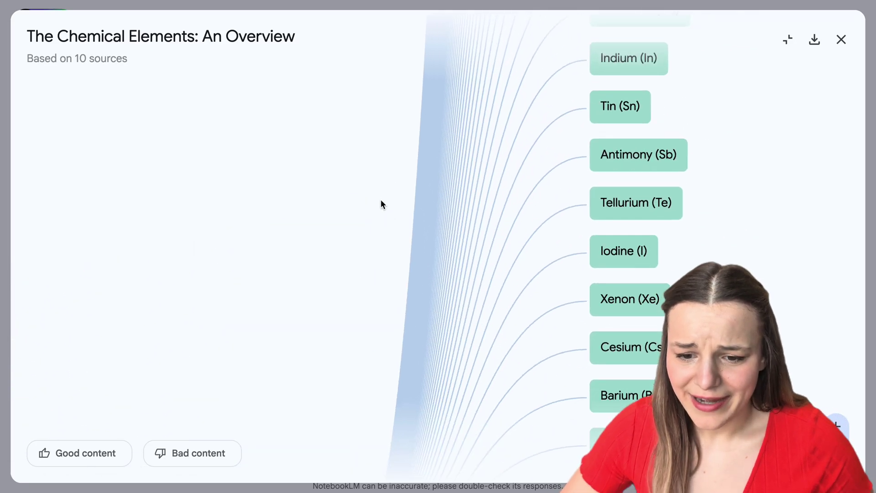
pyautogui.hscroll(3, 502, 137)
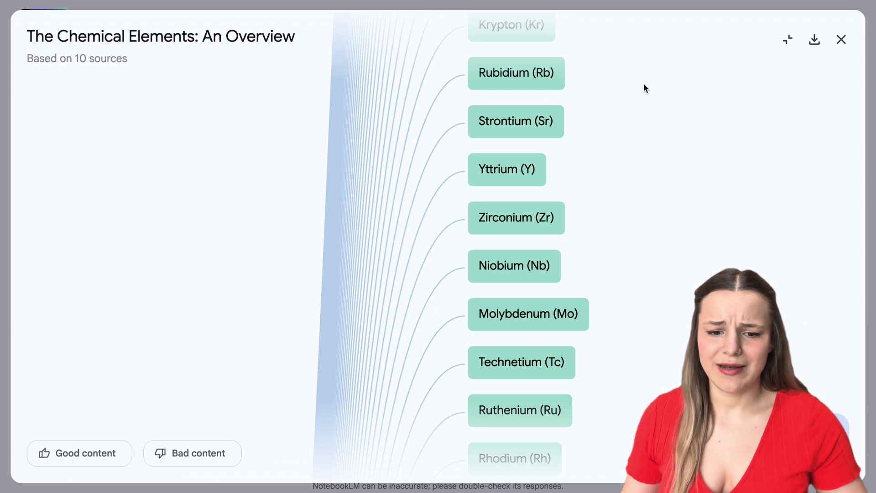
pyautogui.scroll(8, 438, 469)
pyautogui.scroll(10, 421, 433)
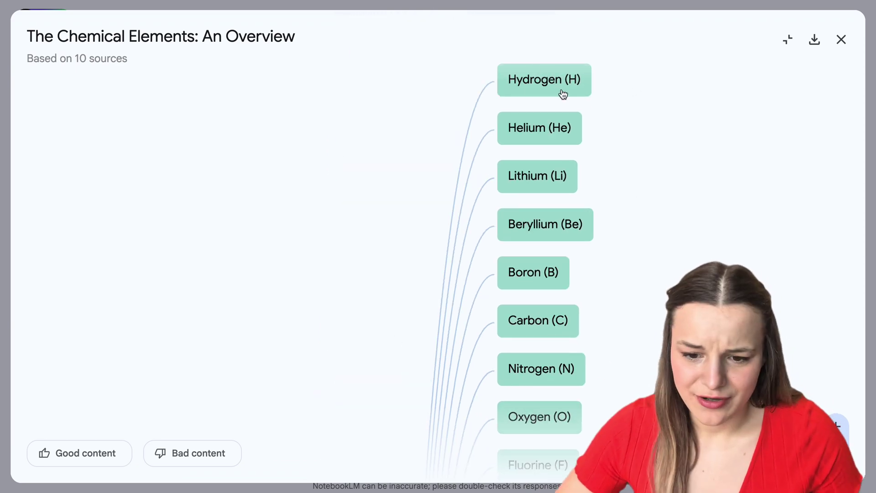
# Ask Chat about Hydrogen, Helium and Lithium from their mind map nodes.
pyautogui.click(583, 92)
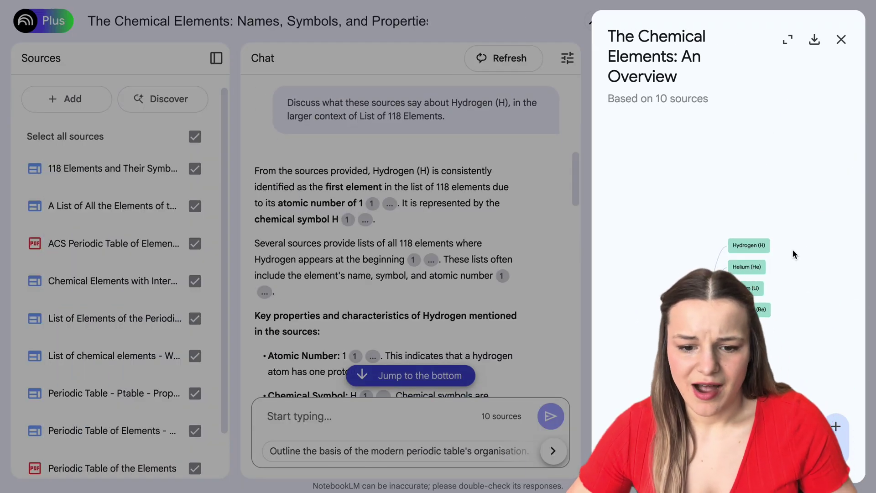
pyautogui.click(751, 273)
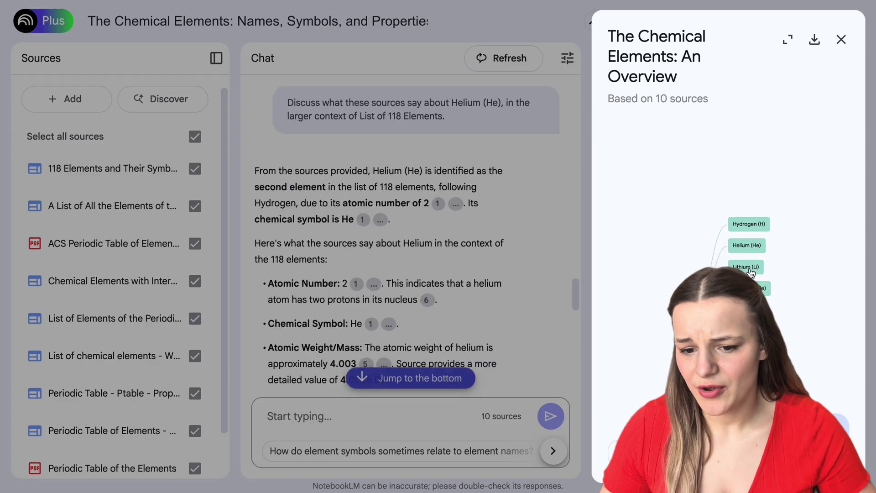
pyautogui.click(751, 273)
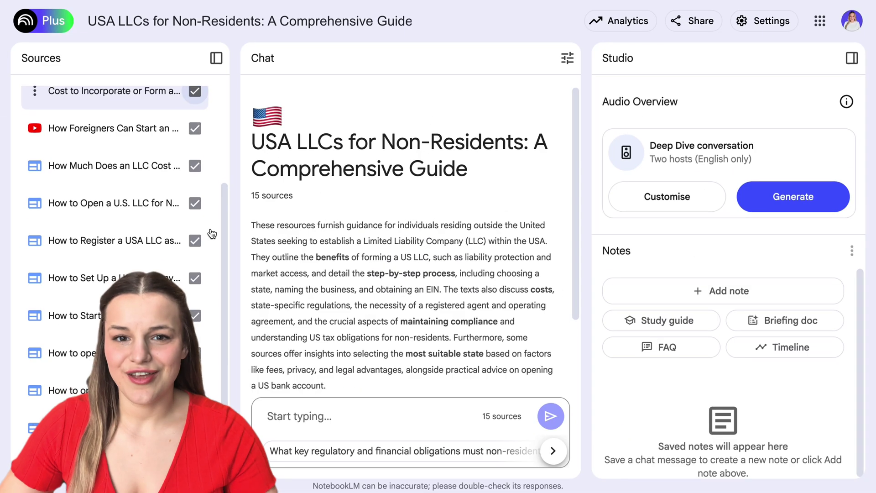
# Generate an Audio Overview whose hosts focus on the required documents, how to obtain them, and their cost.
pyautogui.scroll(-2, 115, 150)
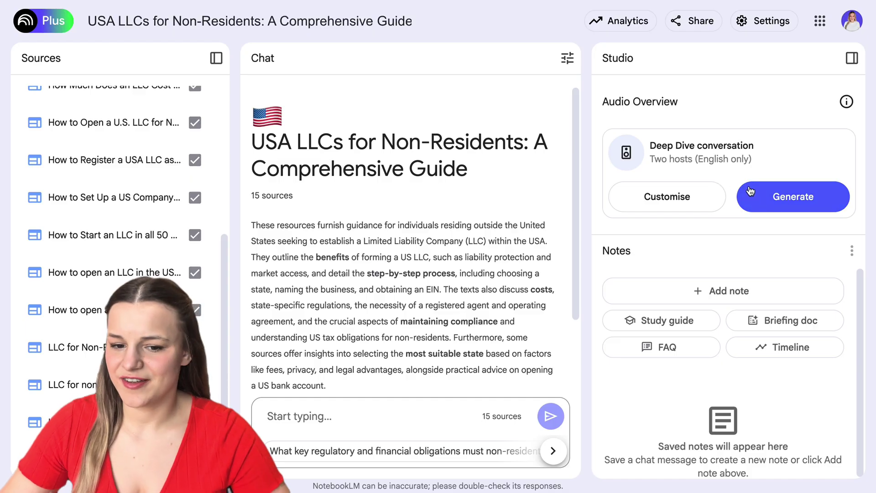
pyautogui.scroll(5, 114, 205)
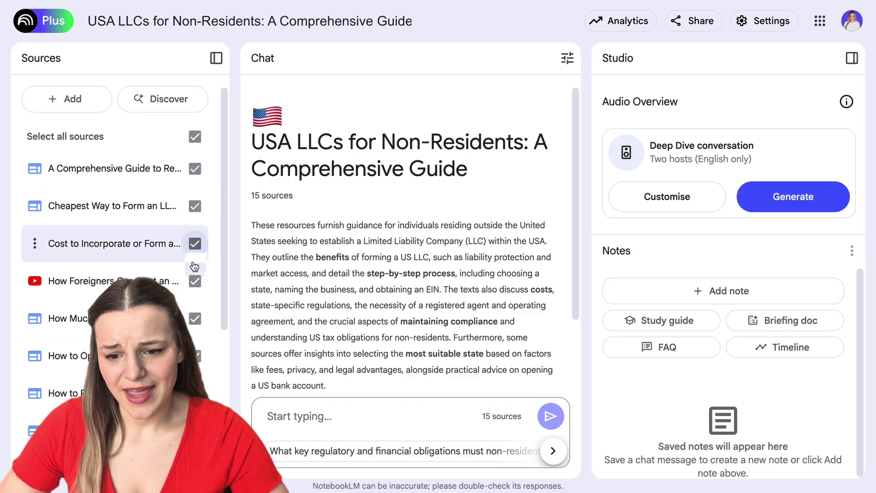
pyautogui.scroll(-5, 194, 247)
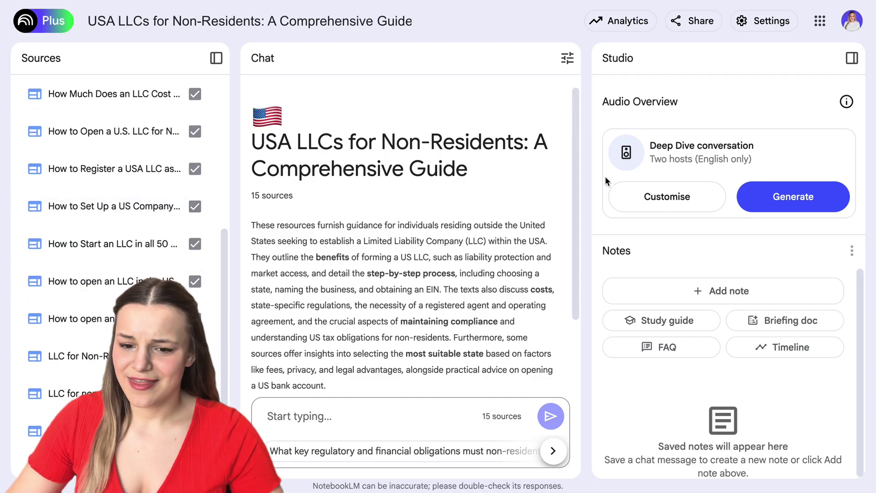
pyautogui.click(627, 192)
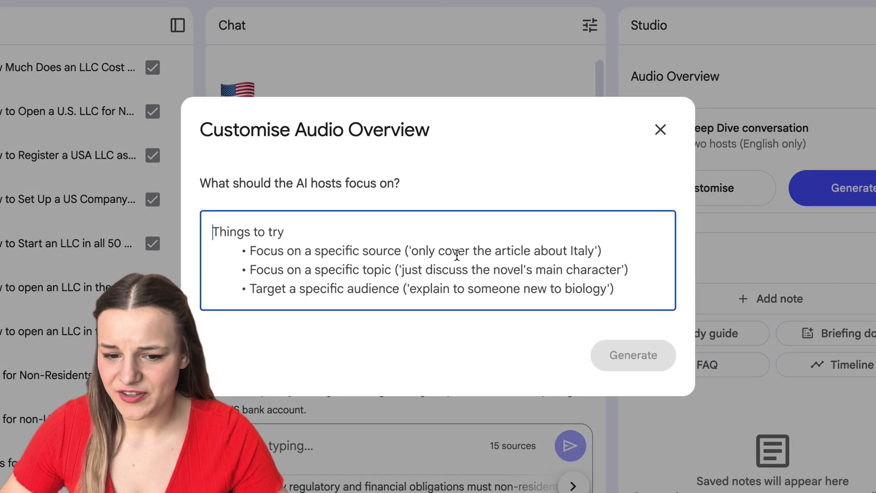
pyautogui.write('Only Go over the most important details:  - the list of documents & how to get them  -  the cost.')
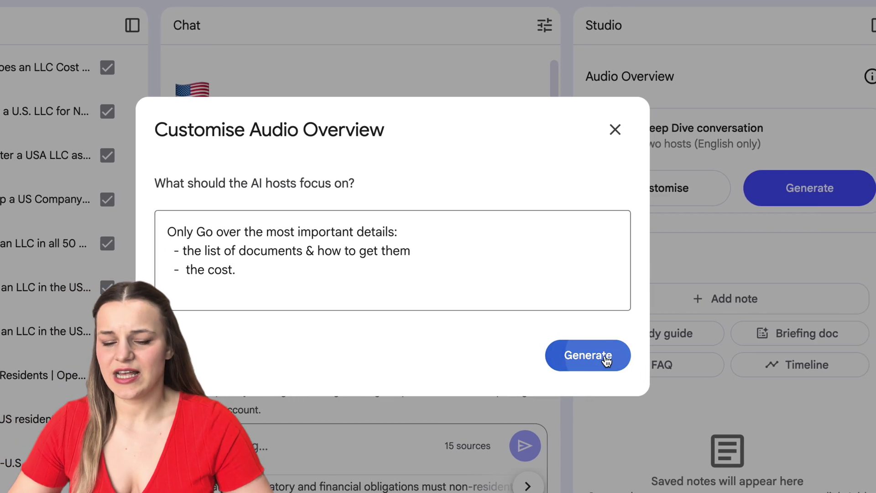
pyautogui.click(634, 356)
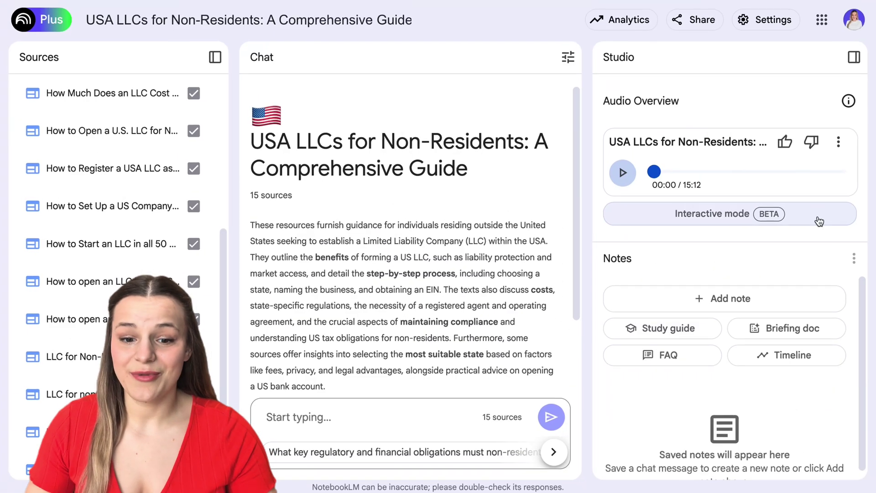
# Play 'USA LLCs for Non-Residents: A Comprehensive Guide' in Interactive mode and join the hosts' conversation.
pyautogui.click(815, 215)
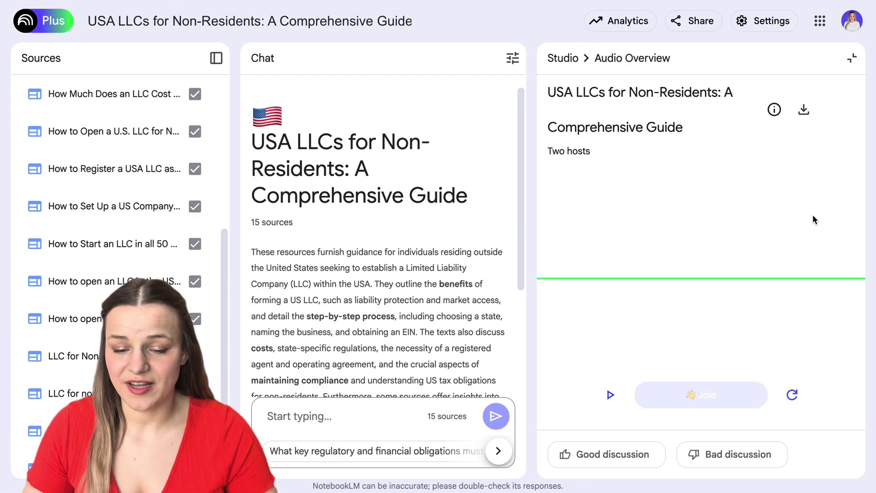
pyautogui.click(607, 405)
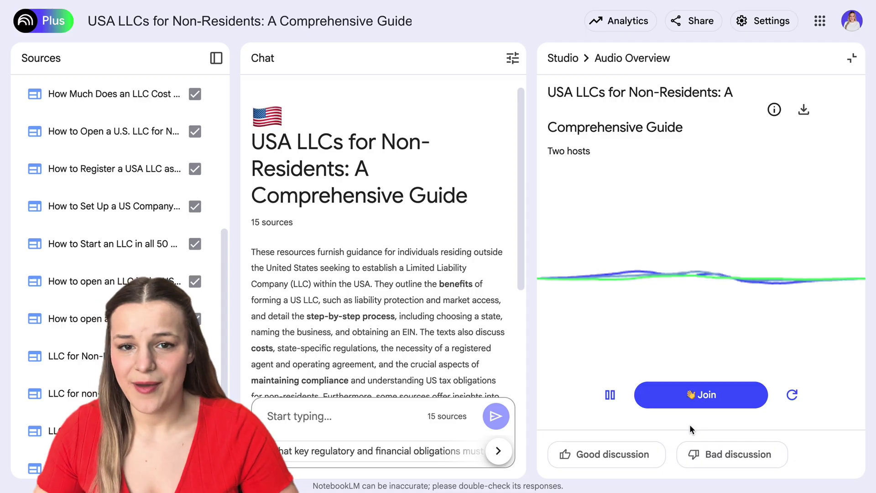
pyautogui.click(670, 398)
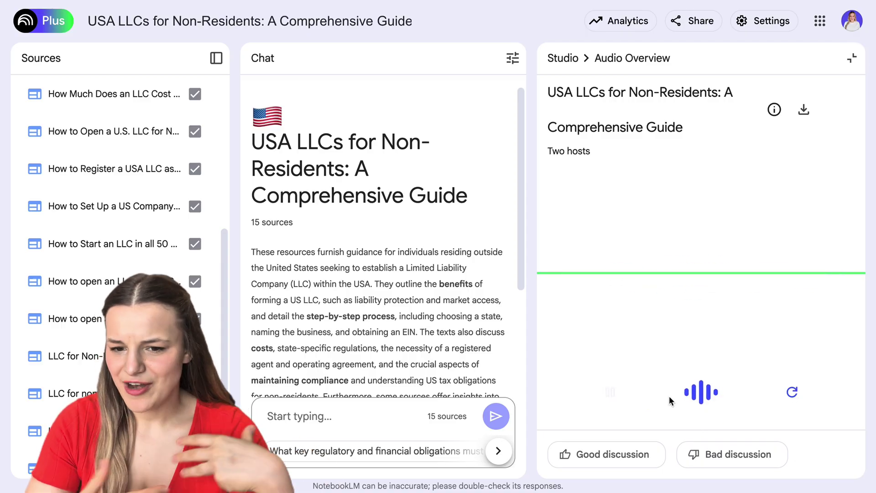